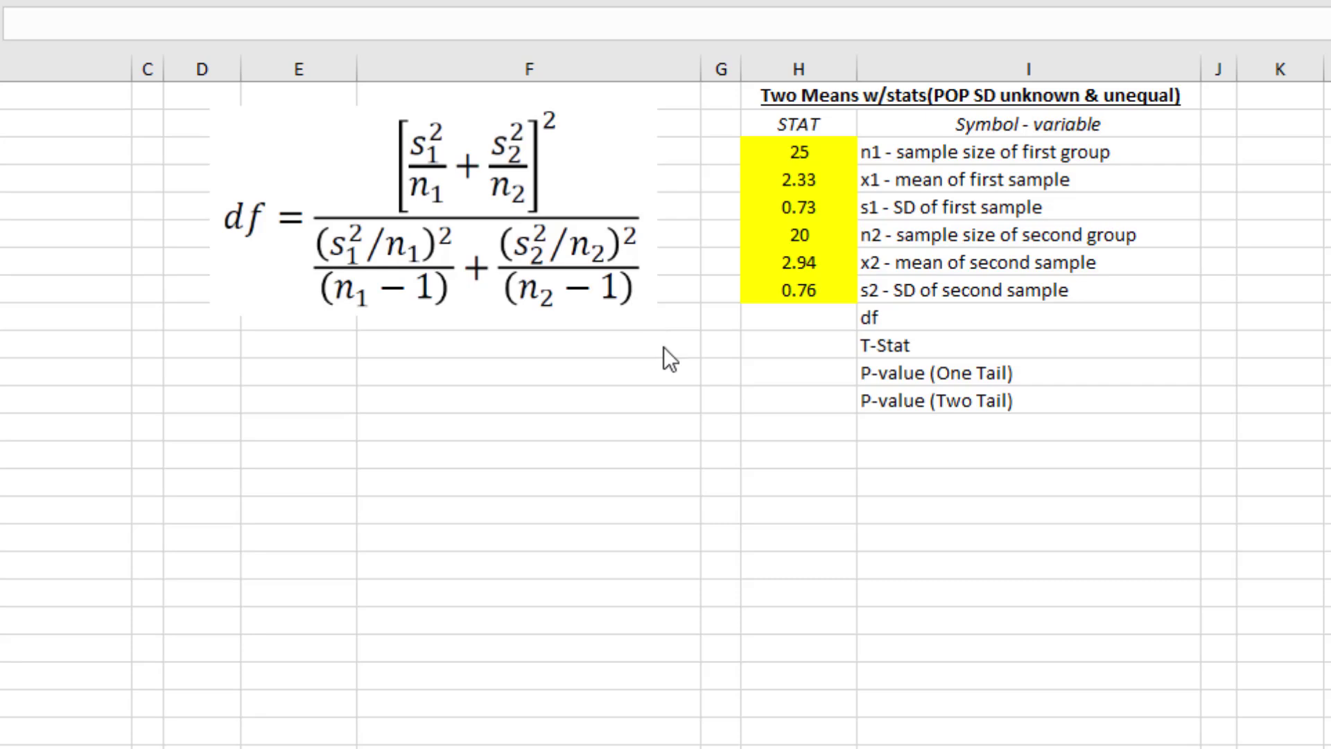
Step: Calculate df in H30 with =(H26^(2)/H24+H29^(2)/H27)^(2)/((H26^(2)/H24)^(2)/(H24-1)+(H29^(2)/H27)^(2)/(H27-1))
left_click(767, 319)
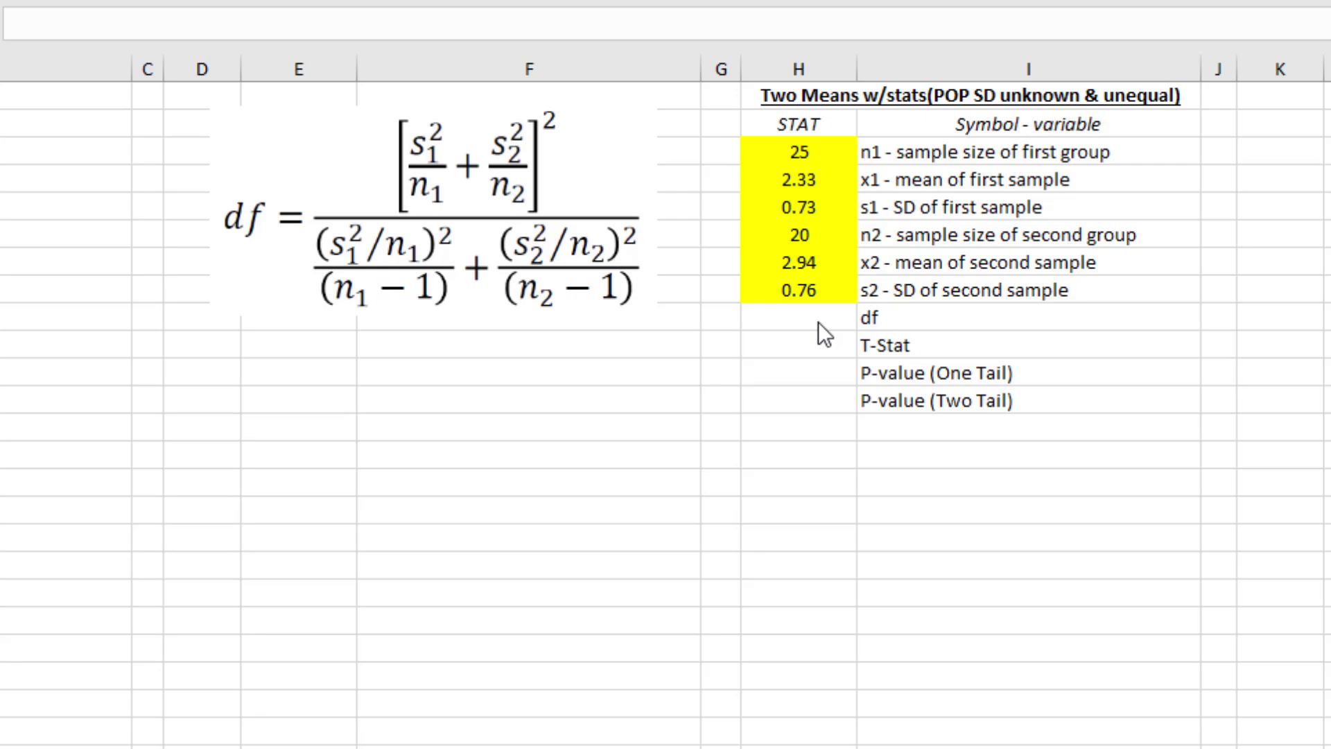
left_click(842, 316)
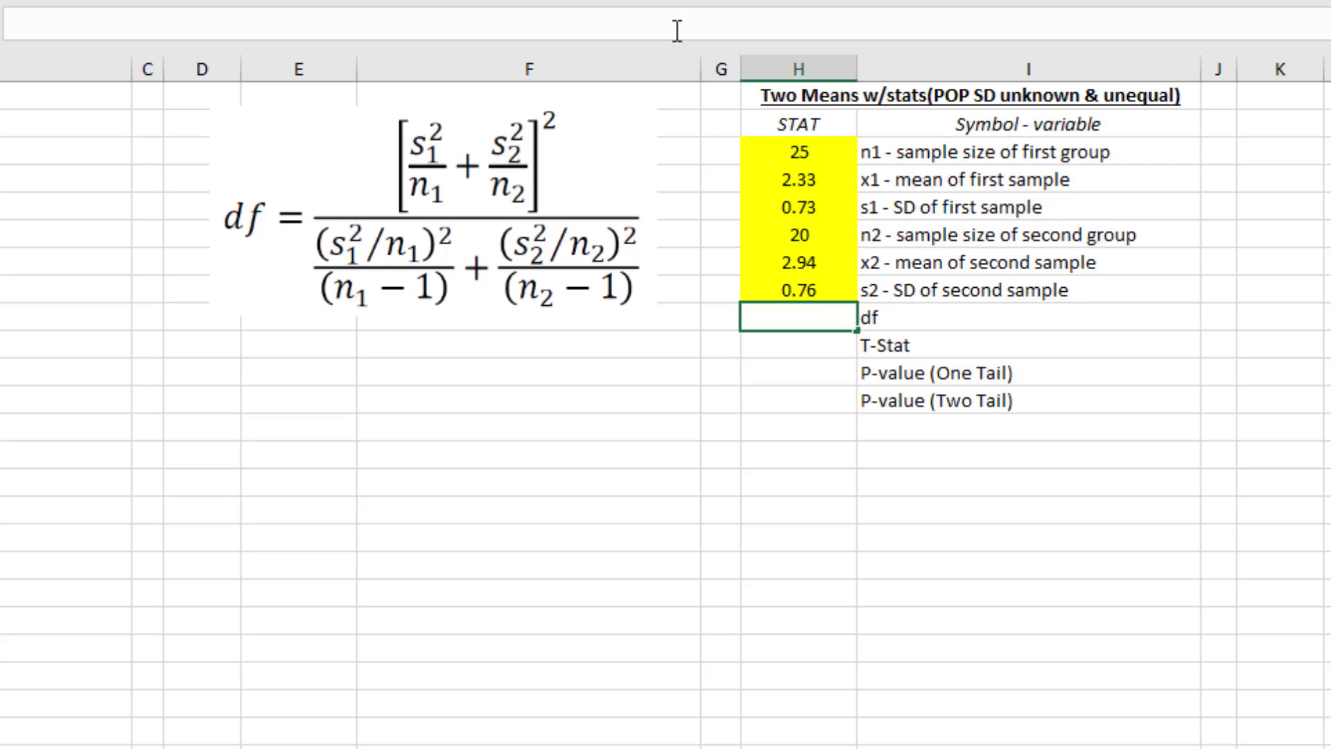
type("=(H26^(2)/H24+H29^(2)/H27)^(2)/((H26^(2)/H24)^(2)/(H24-1)+(H29^(2)/H27)^(2)/(H27-1))")
key("Return")
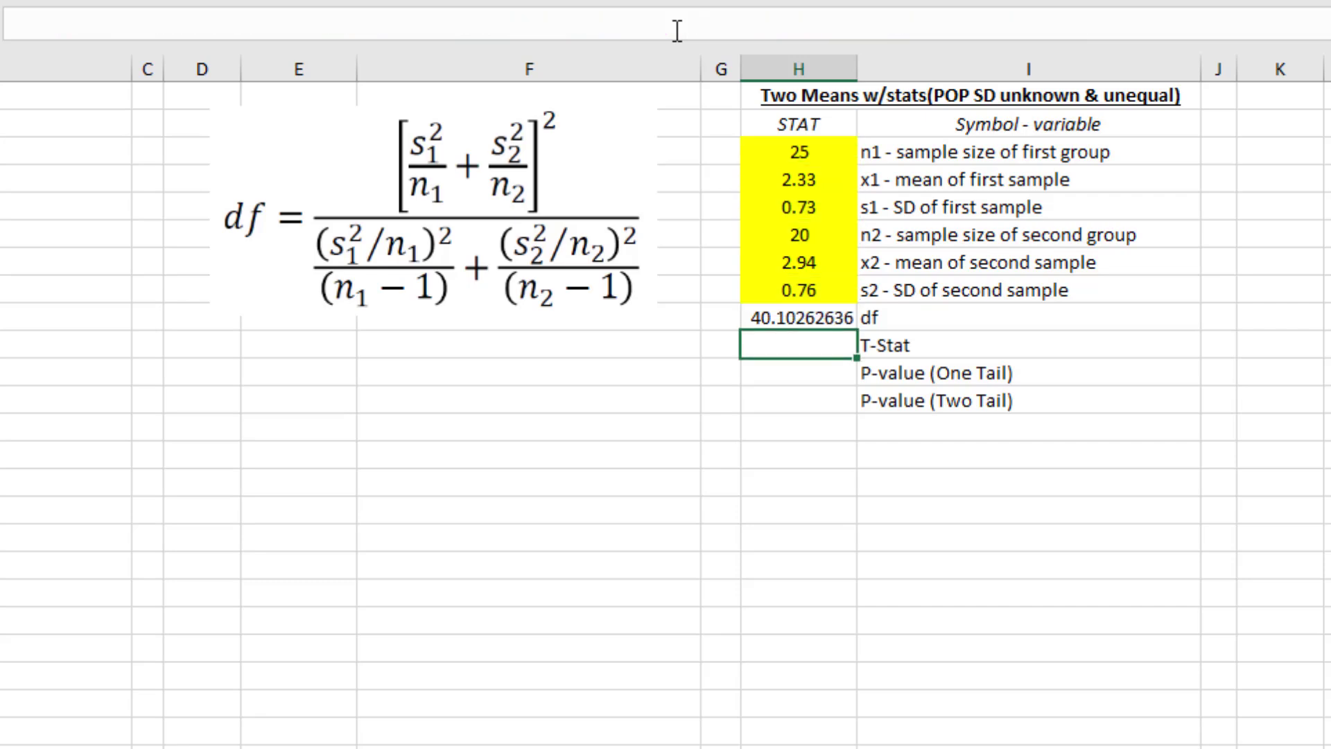
Step: Square the first sample's standard deviation in J26 with the formula =H26^2
left_click(1214, 206)
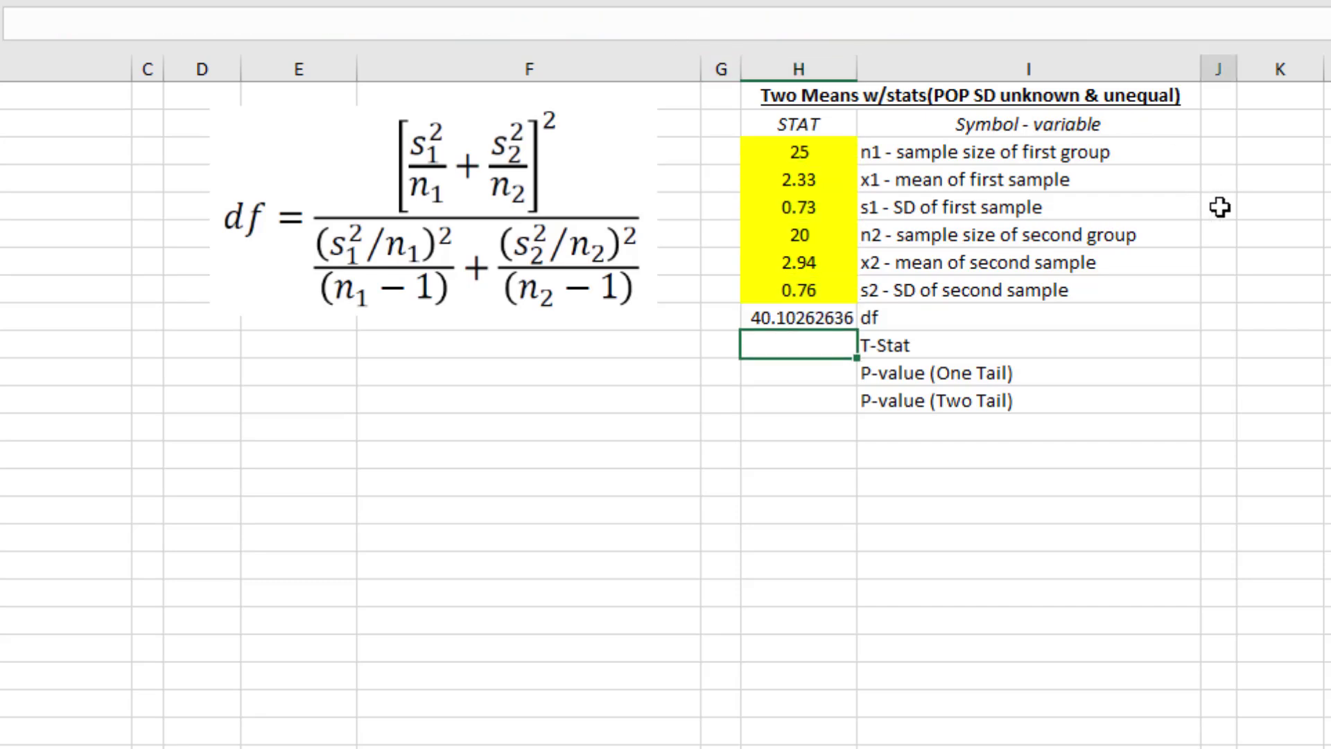
type("=")
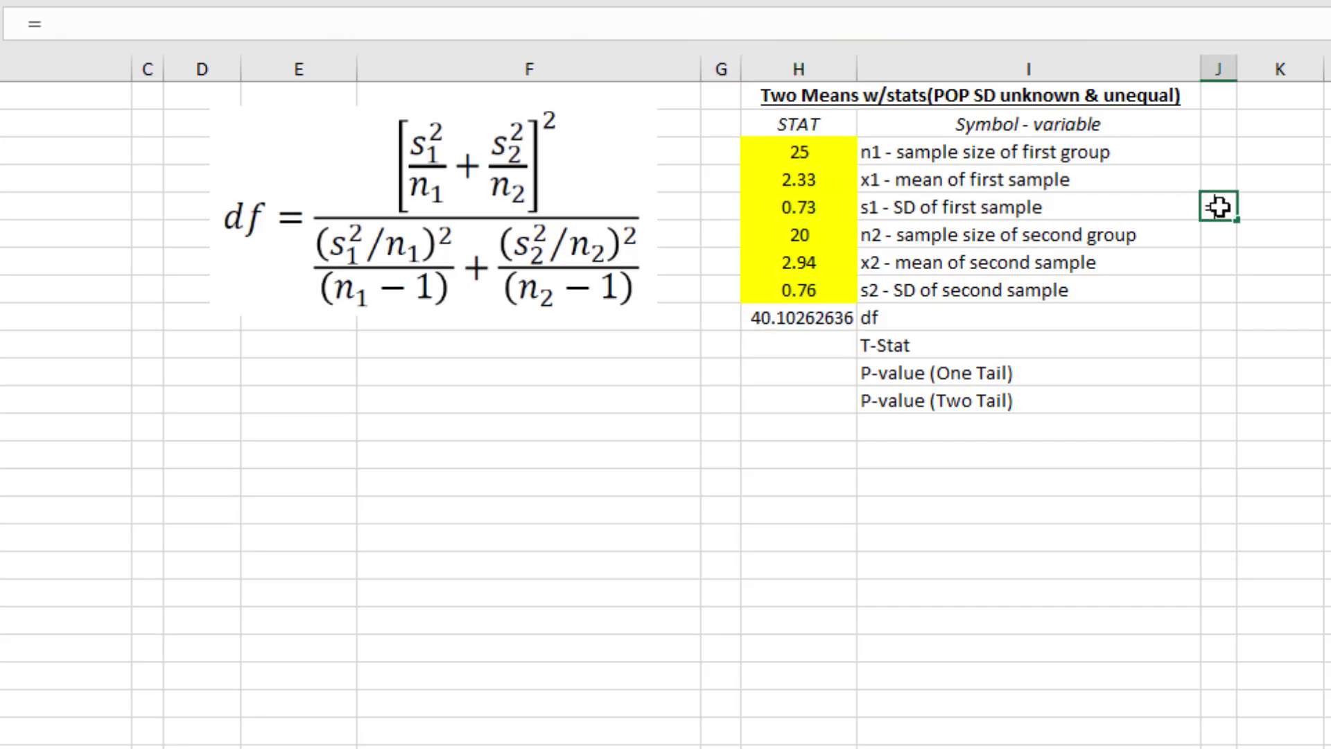
left_click(811, 206)
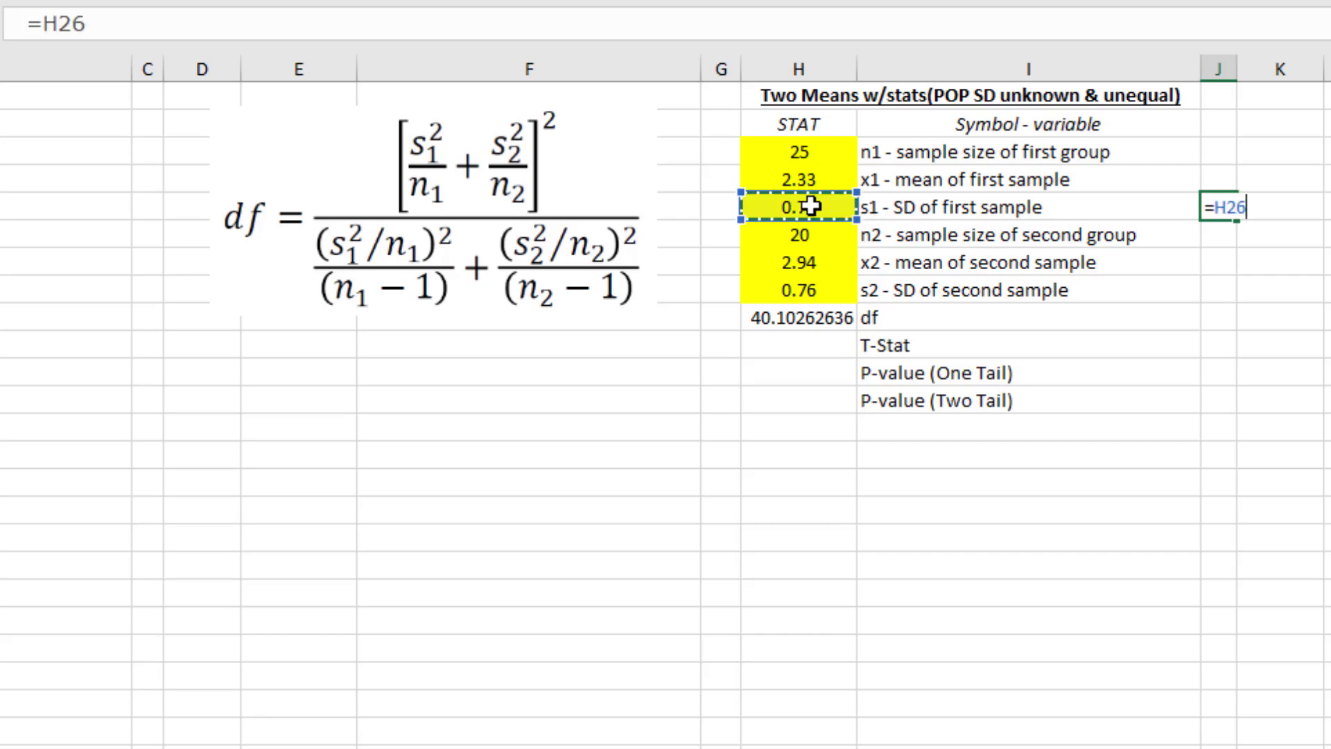
type("^2")
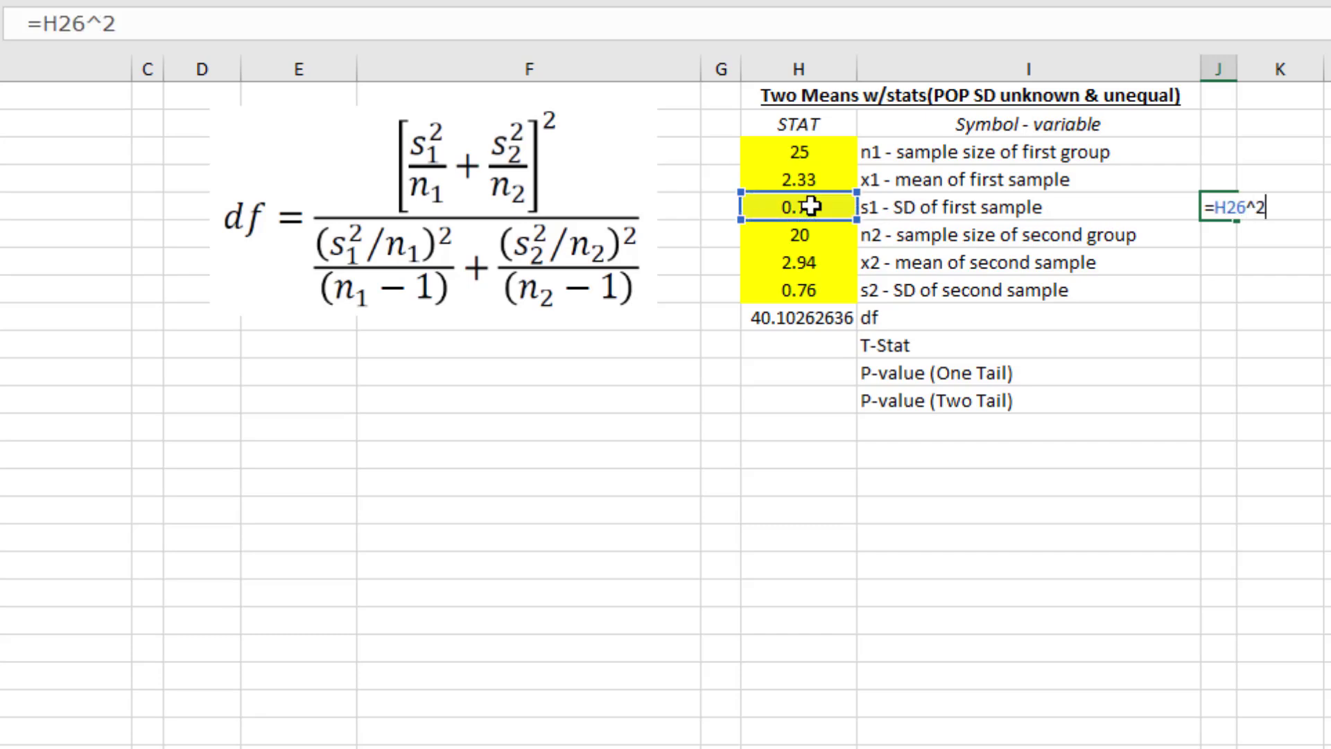
key("Return")
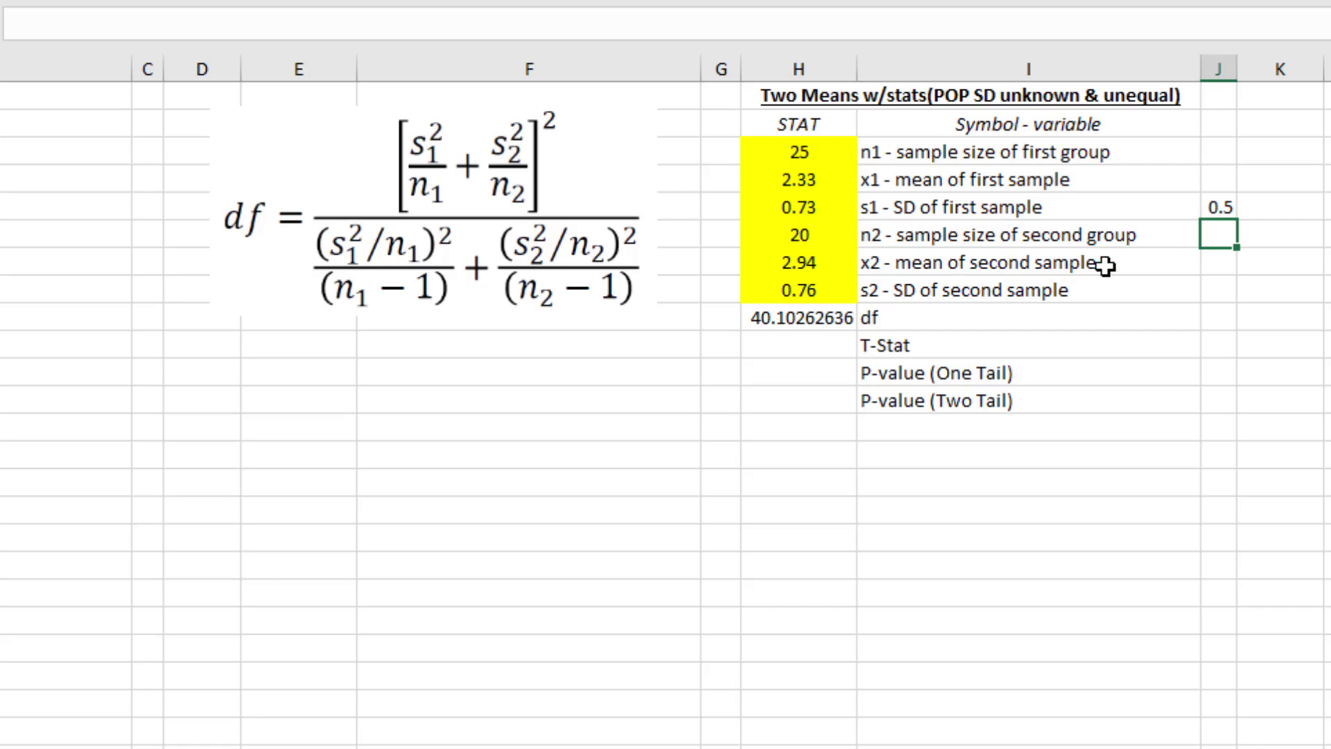
Step: Square the second sample's standard deviation in J29 with the formula =H29^2
left_click(1215, 288)
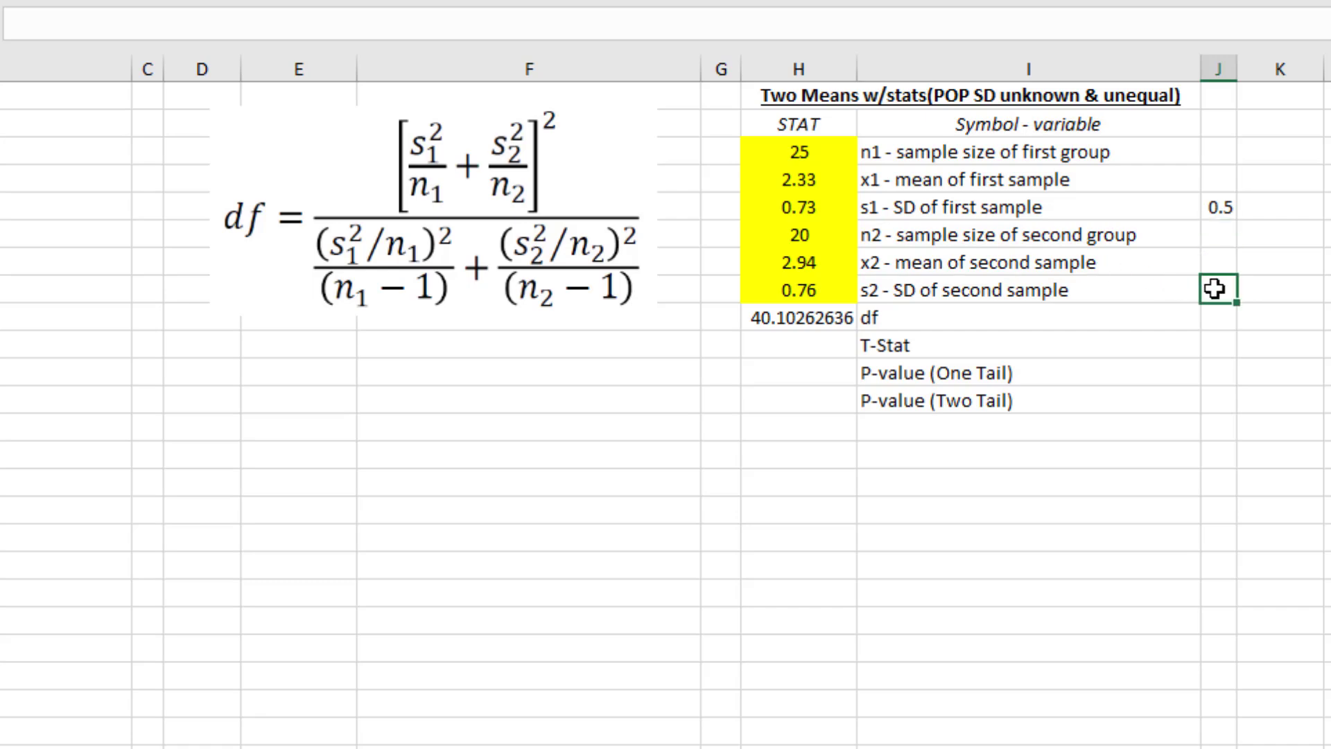
type("=")
left_click(811, 290)
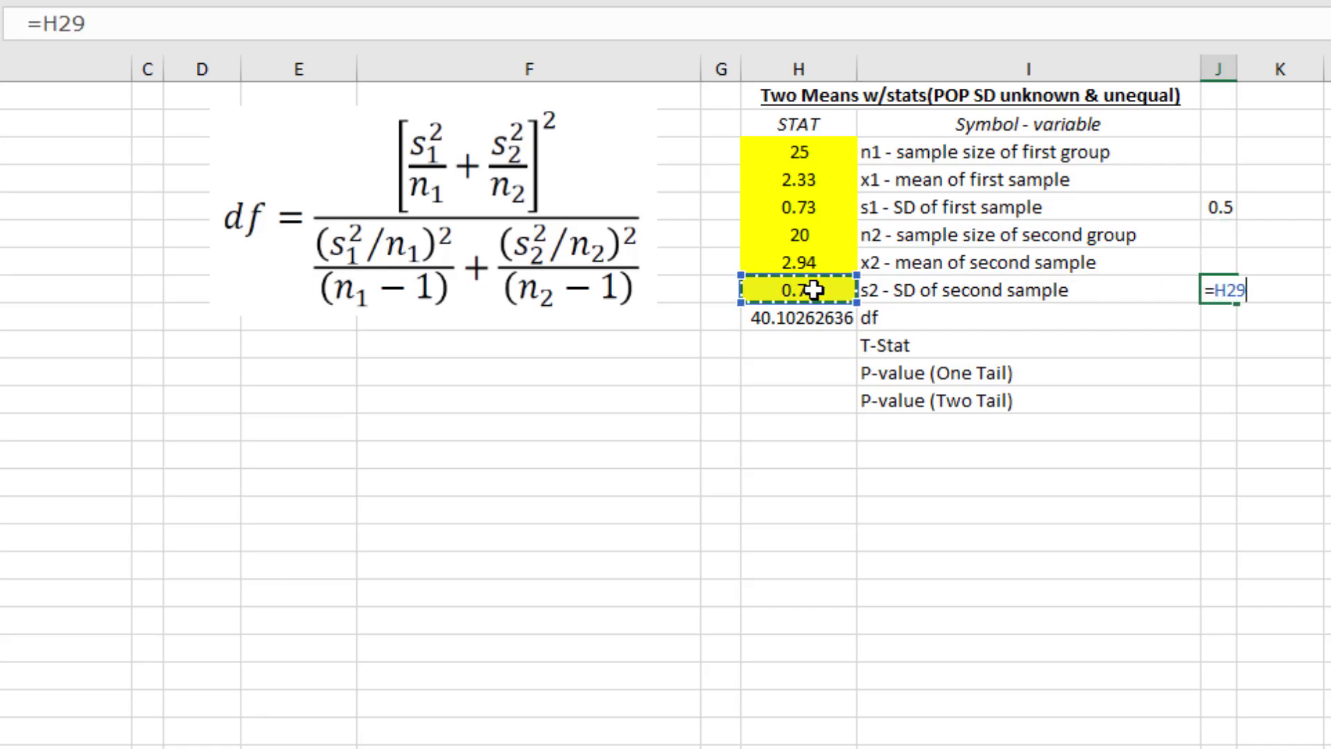
type("^2")
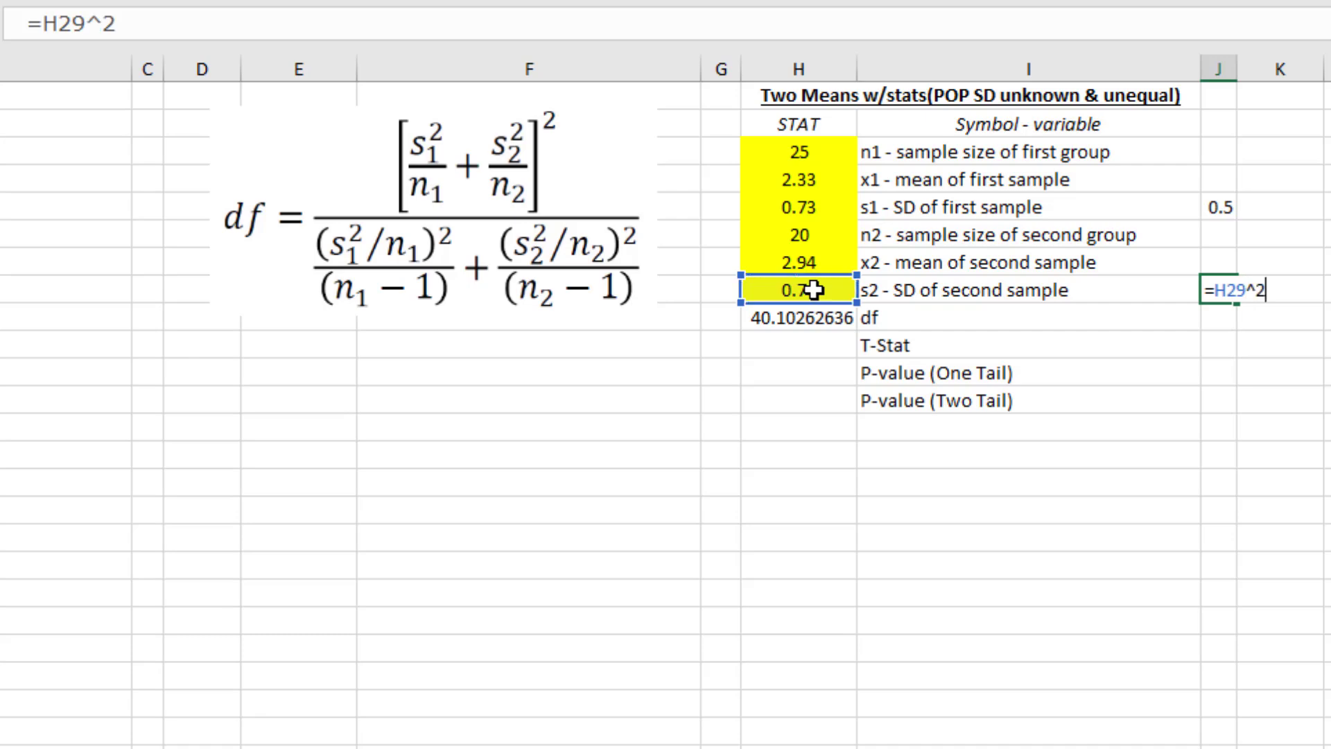
key("Return")
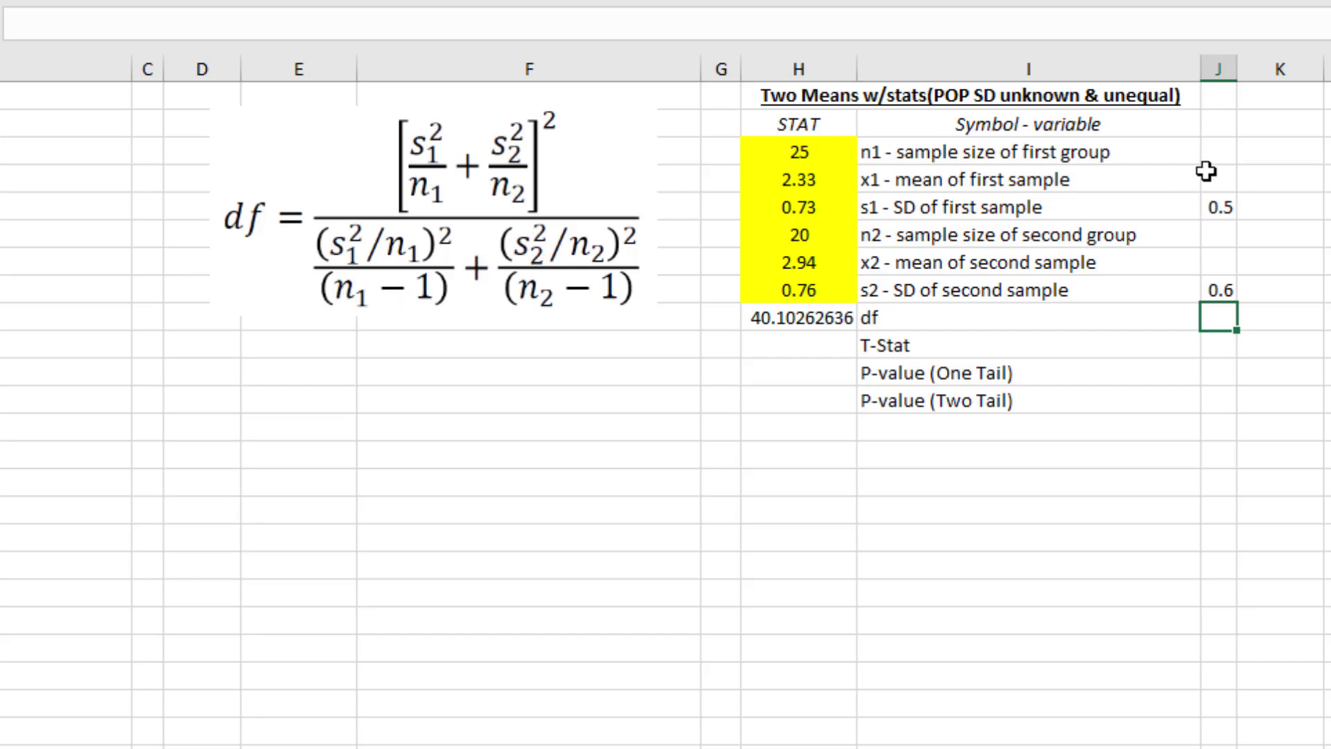
Step: Calculate the first sample size minus one in J24 with the formula =H24-1
left_click(1220, 153)
type("=")
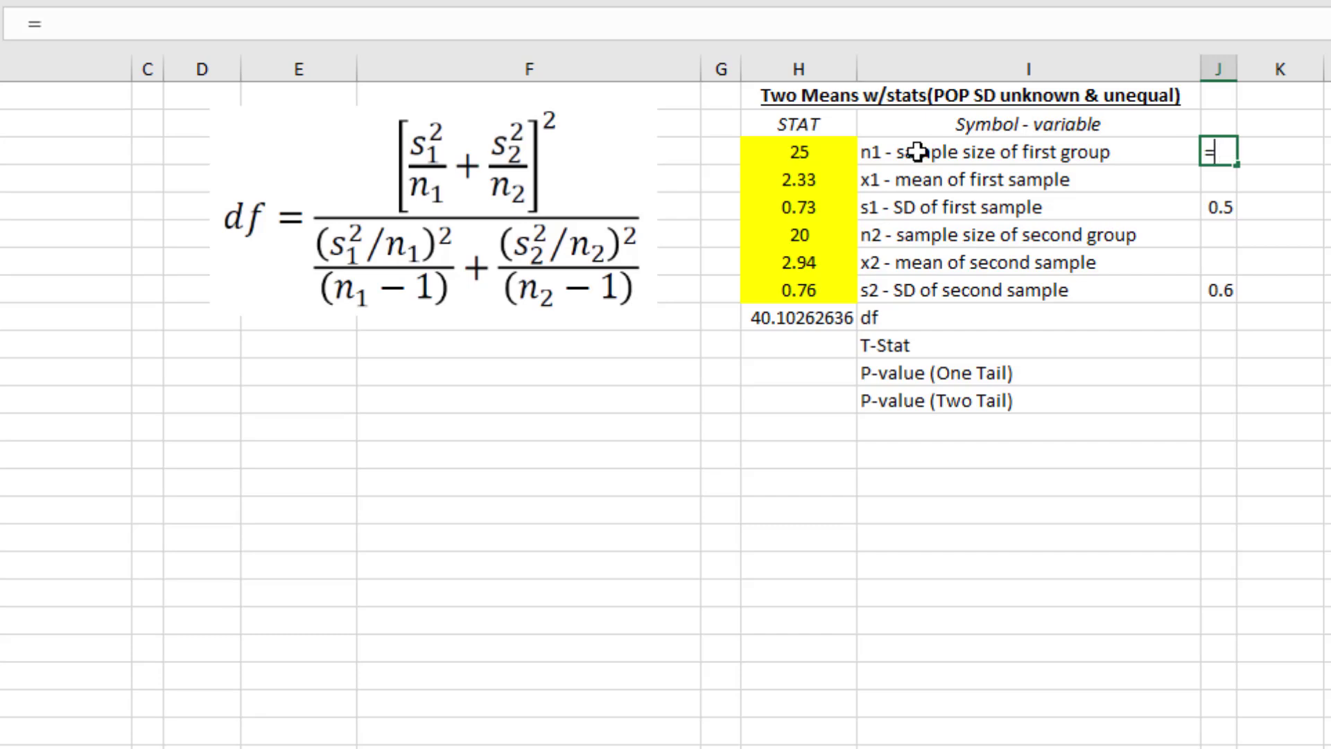
left_click(776, 151)
type("-1")
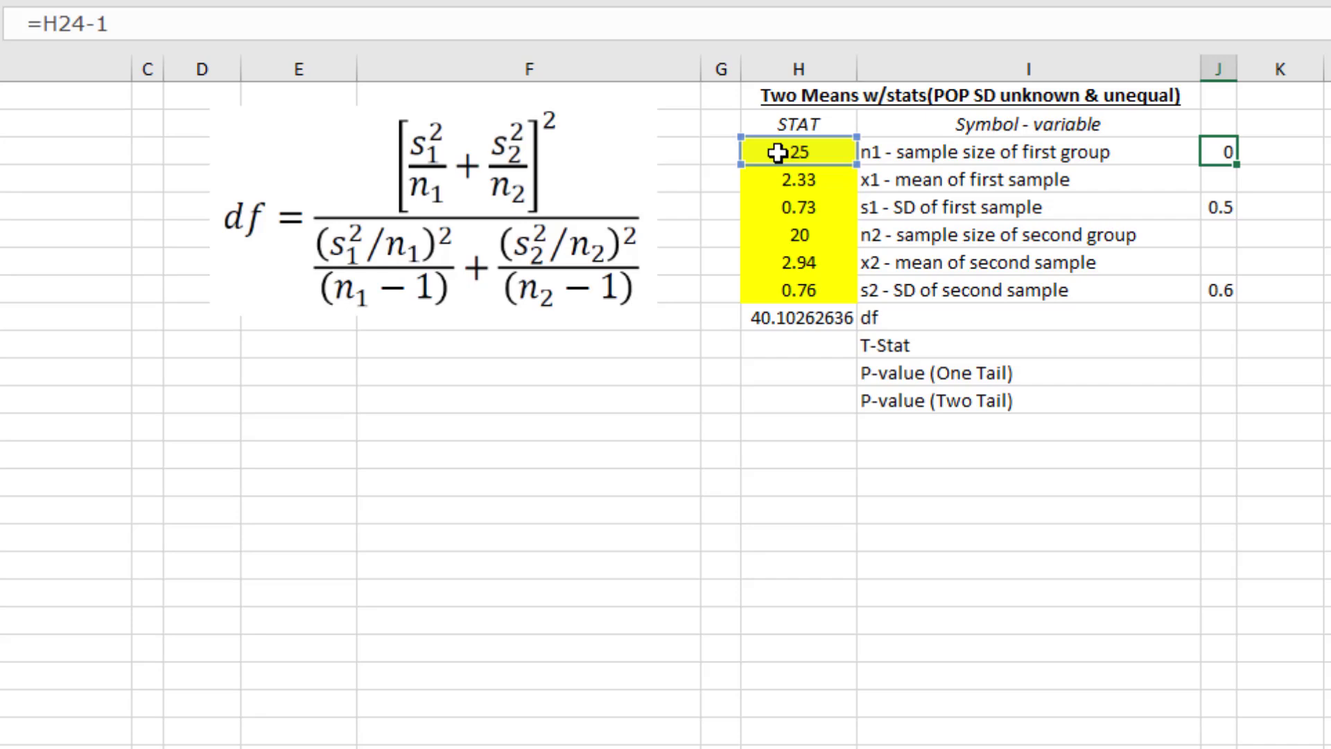
key("Return")
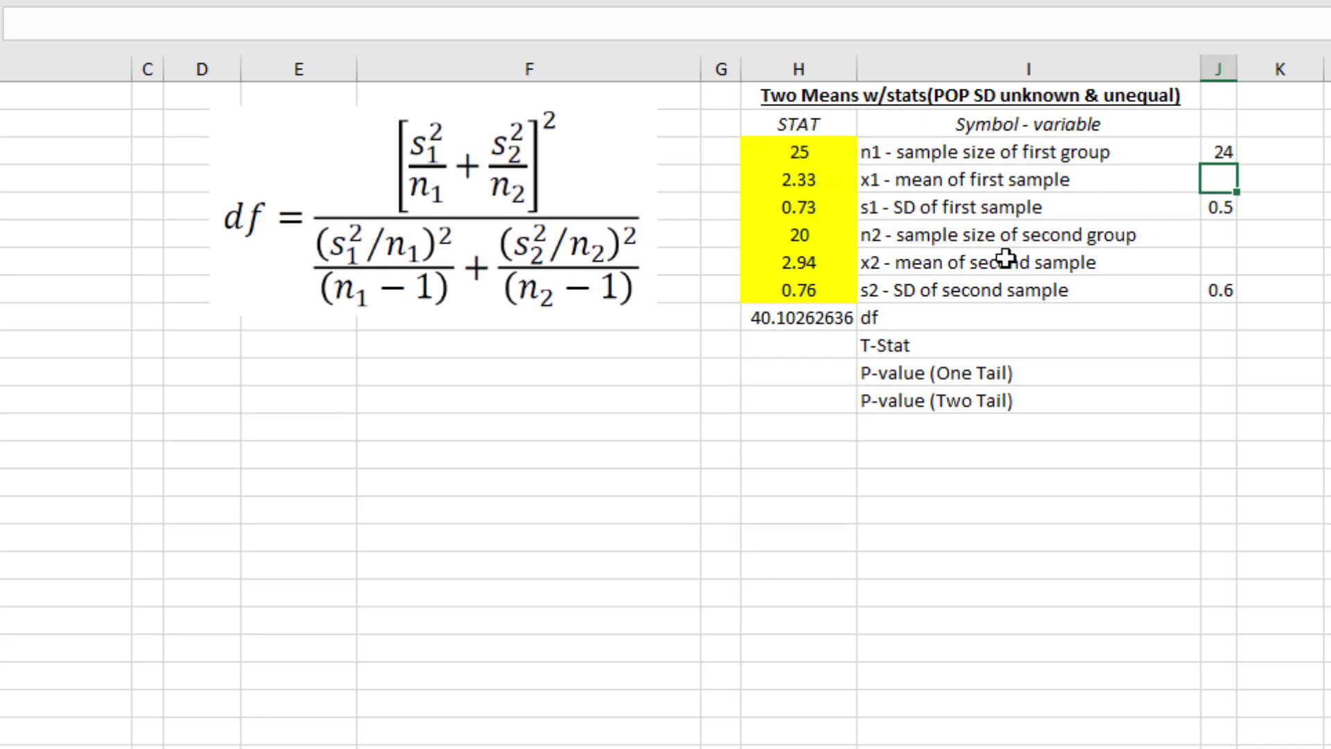
Step: Calculate the second sample size minus one in J27 with the formula =H27-1
left_click(1214, 237)
type("=")
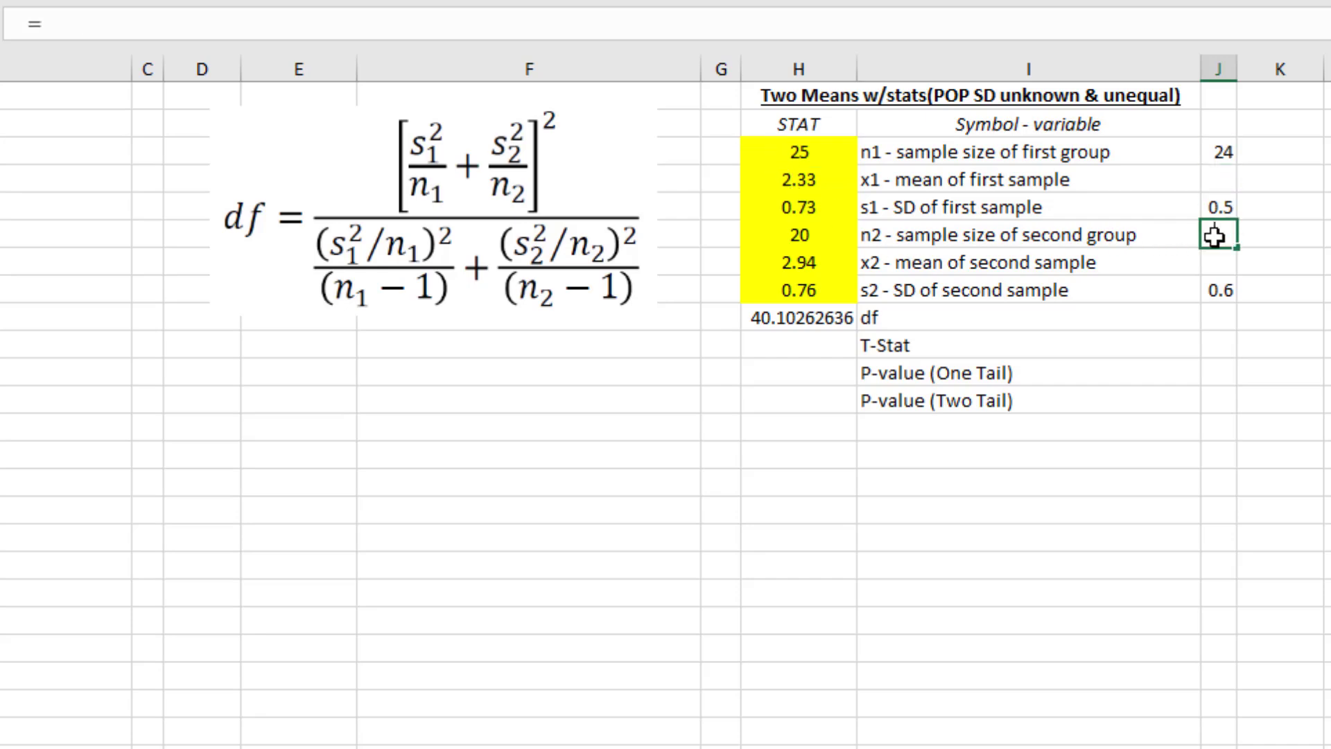
left_click(804, 241)
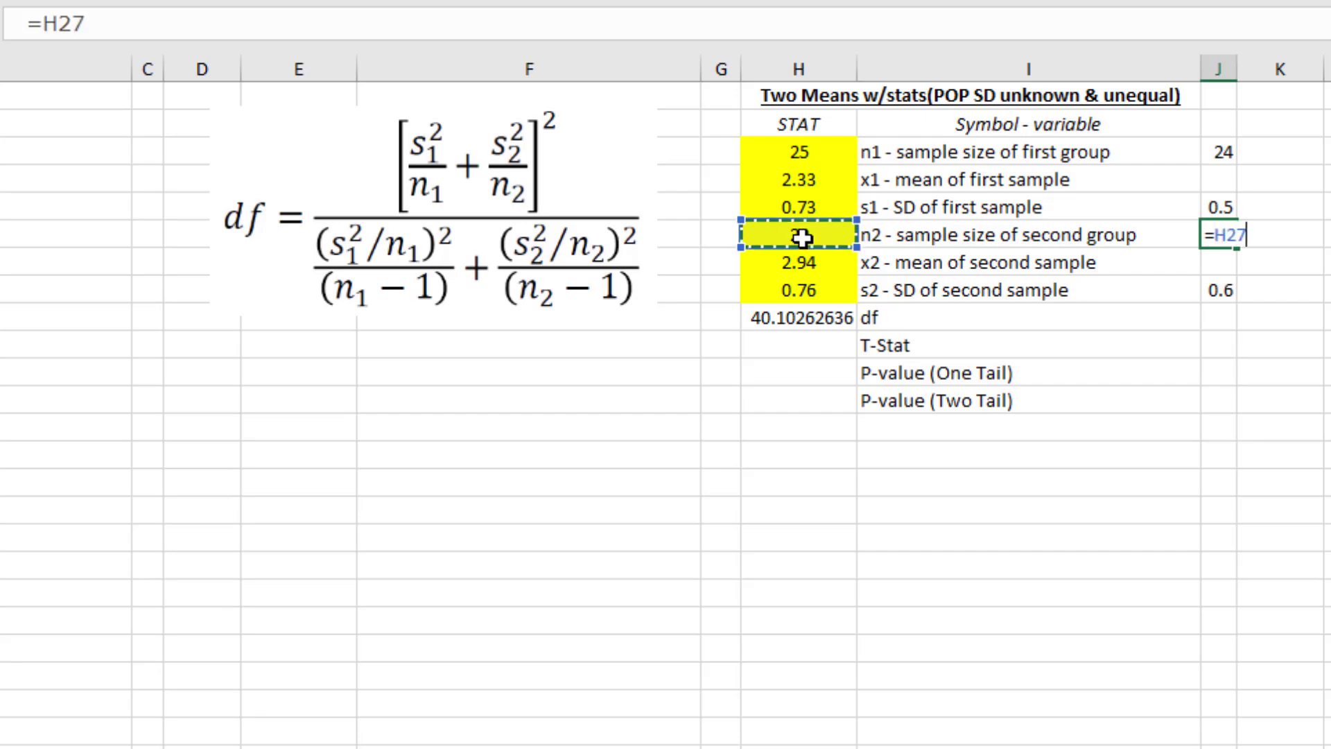
type("-1")
key("Return")
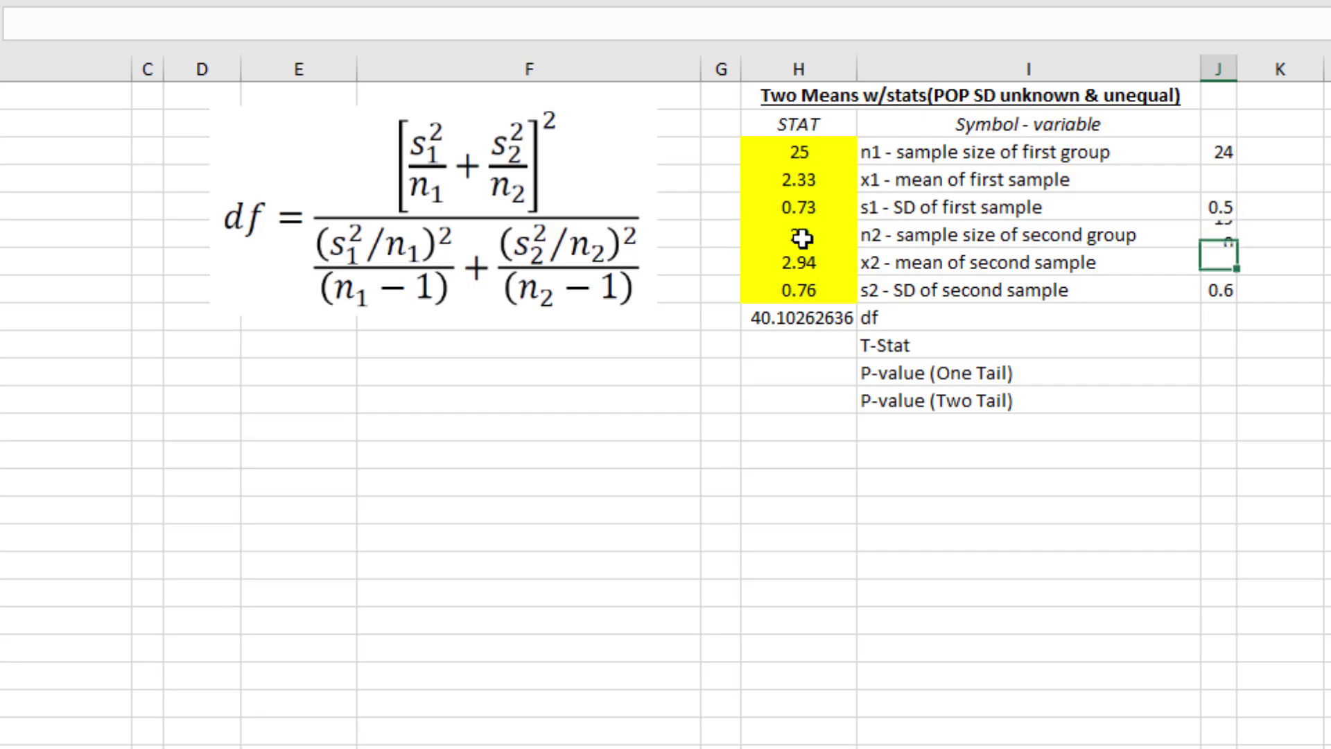
Step: Label the helper calculations for the first sample with n-1 in K24 and s^2 in K26
left_click(1275, 156)
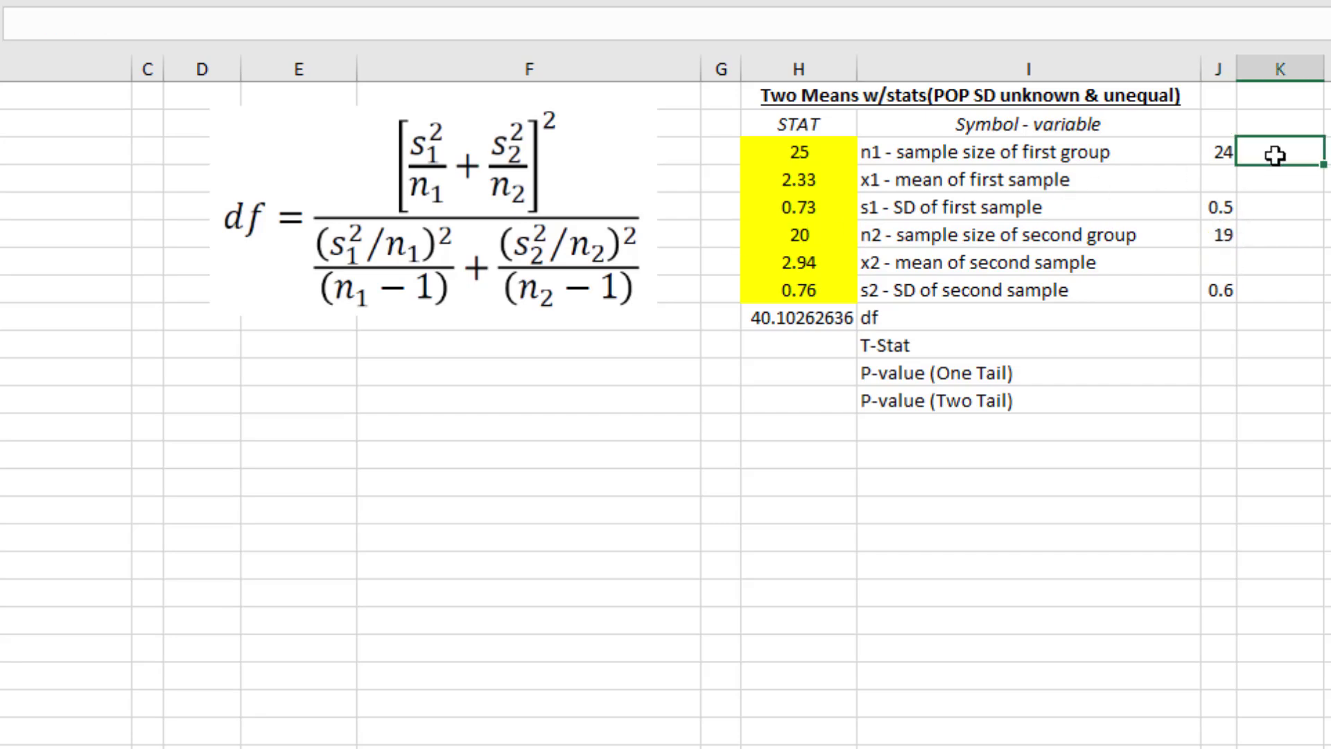
type("n-1")
key("Return")
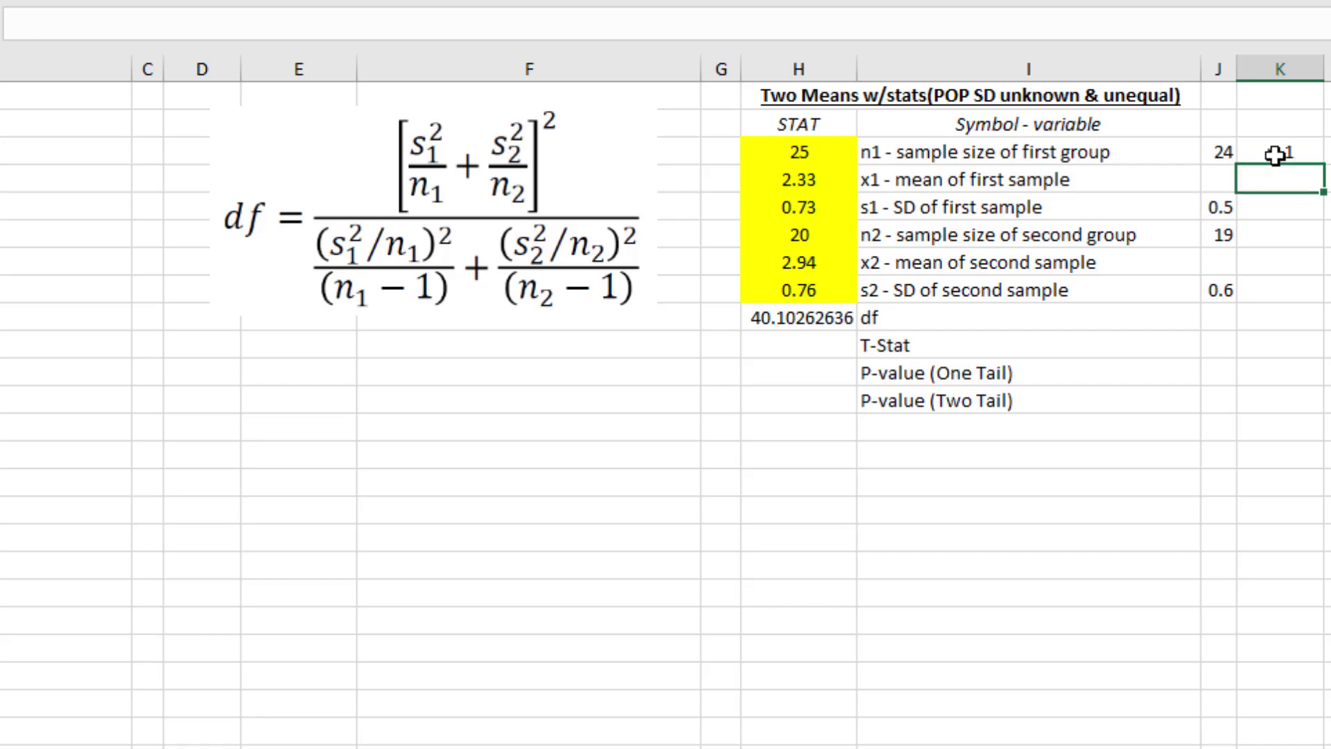
type("s^2")
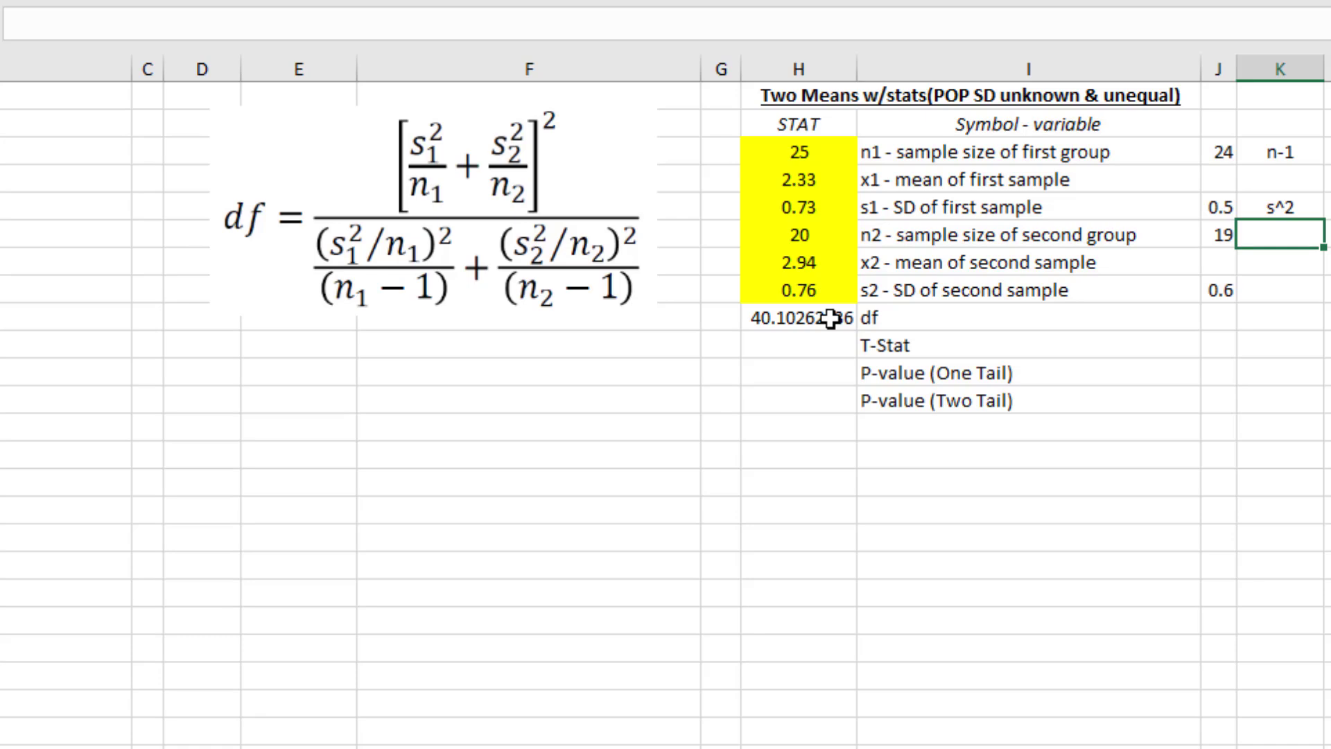
Step: Add the label "population mean difference" in I35, two rows below P-value (Two Tail)
left_click(806, 347)
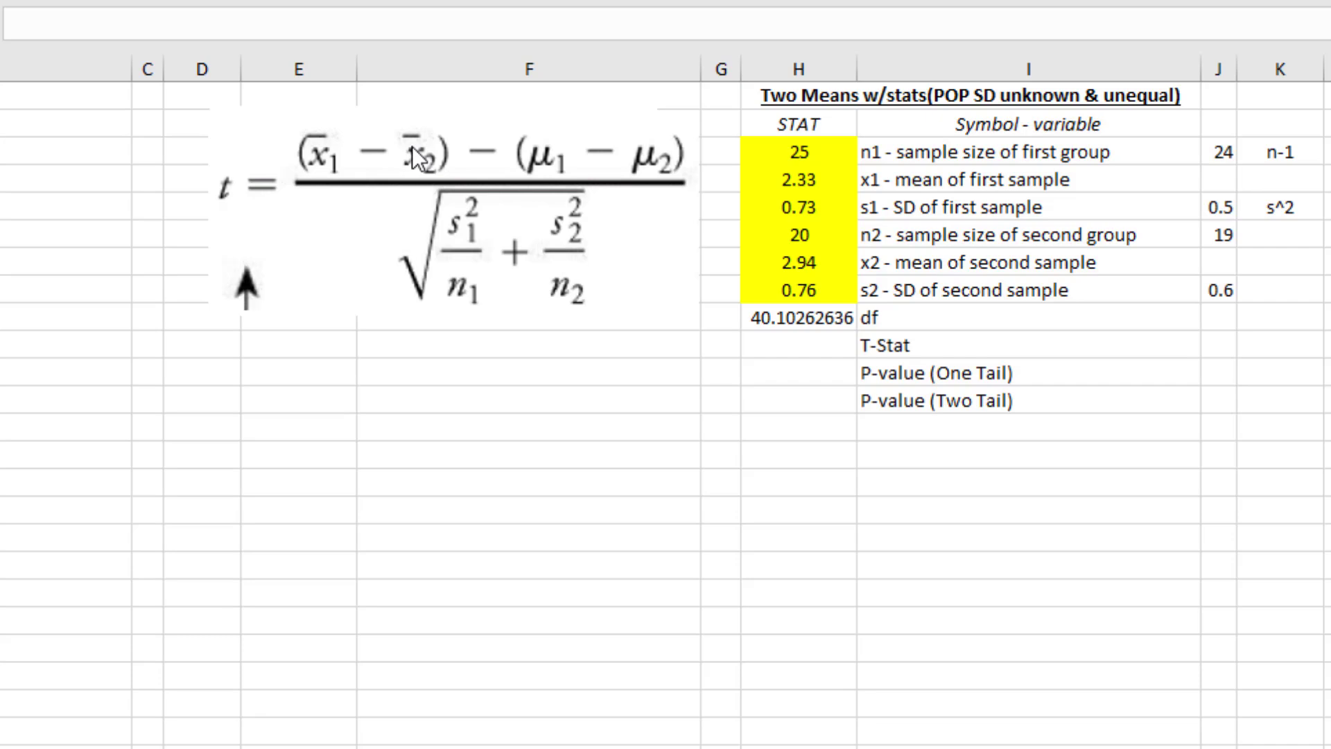
key("Escape")
left_click(807, 456)
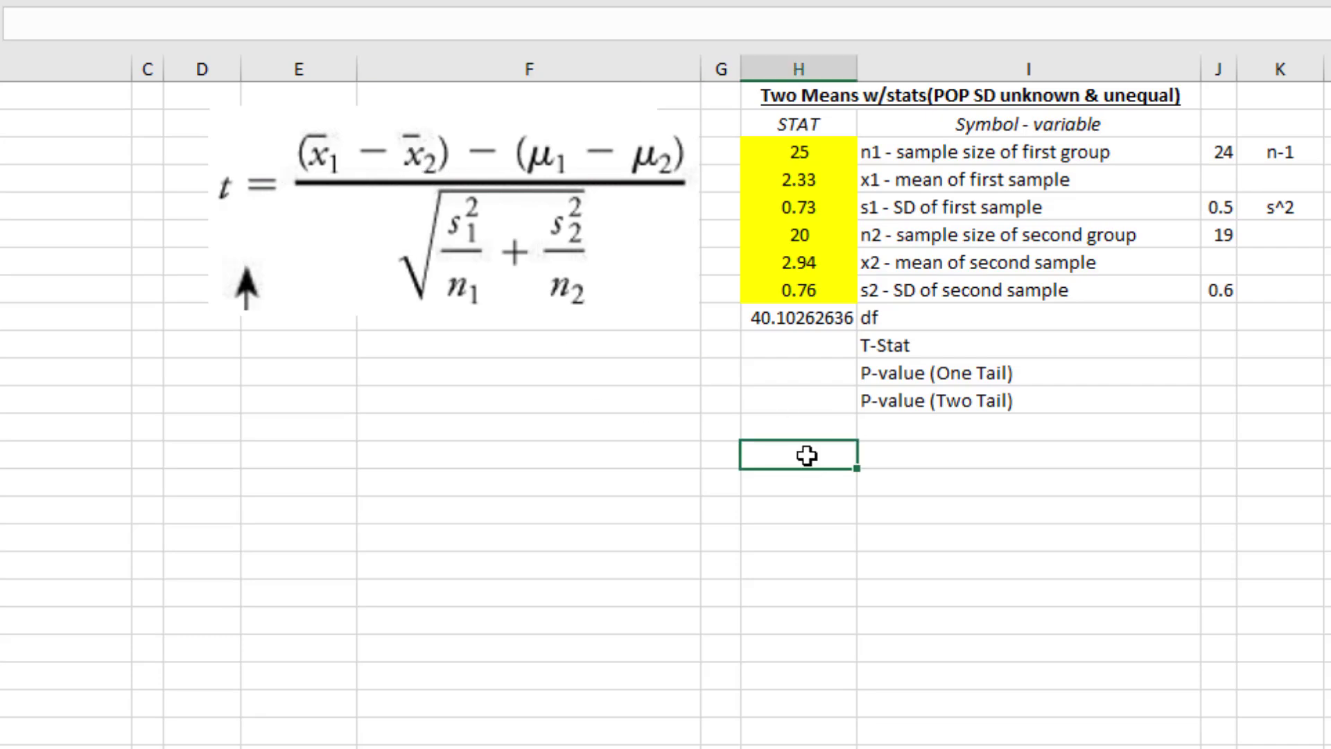
left_click(903, 454)
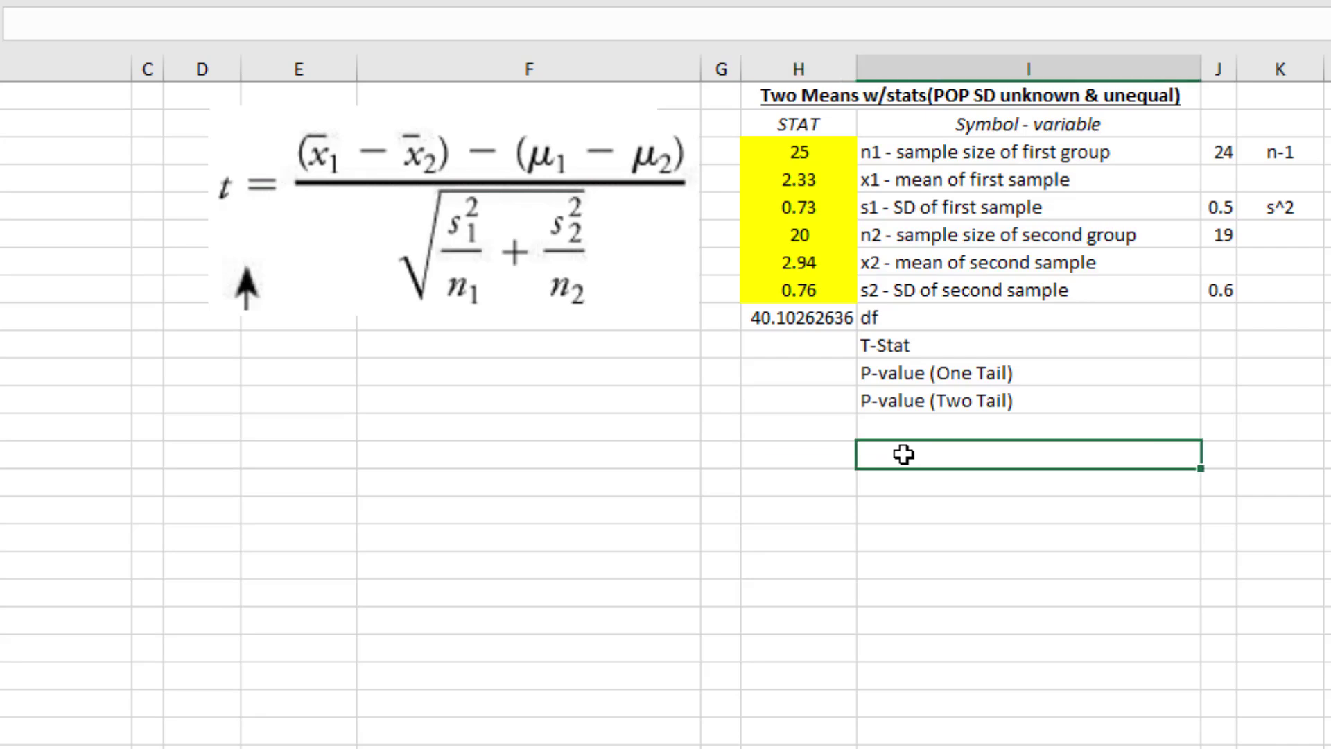
type("populati")
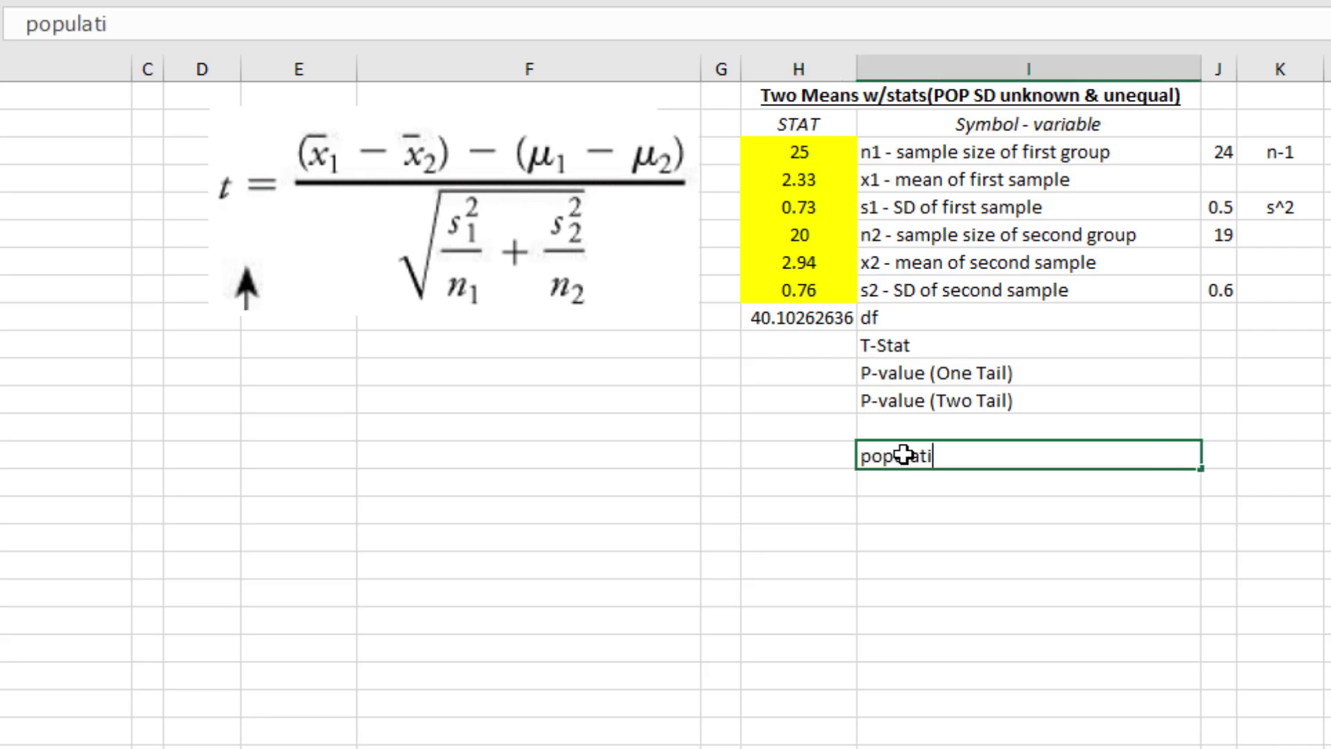
type("on mean difference")
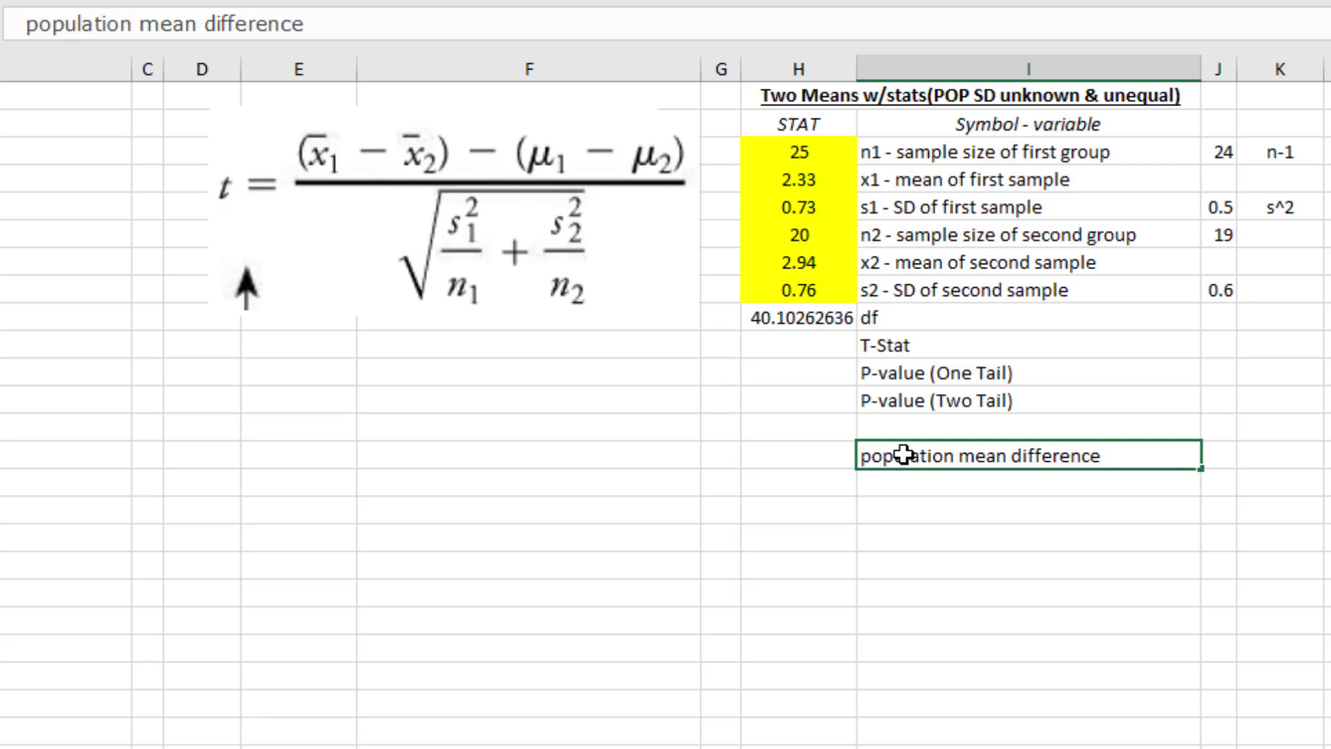
key("Return")
Step: Enter 10 as the population mean difference in H35
key("Up")
key("Left")
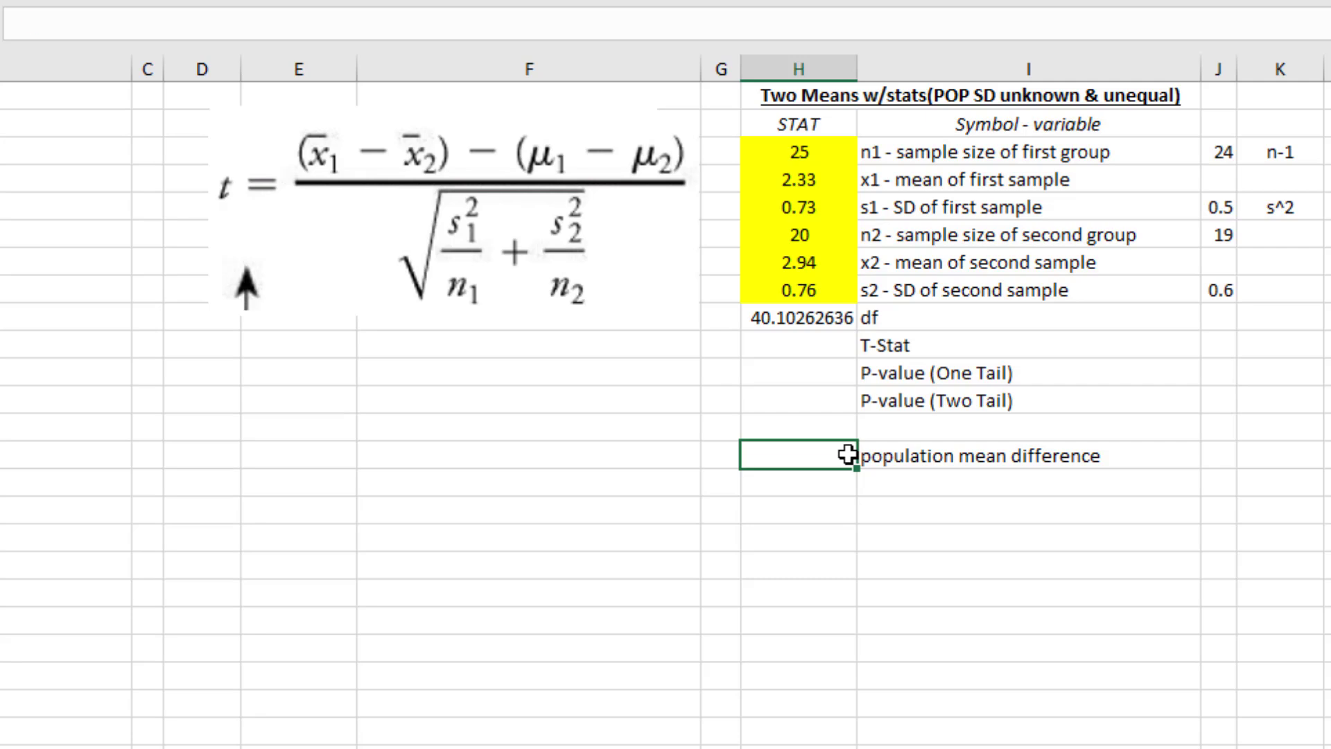
type("10")
key("Return")
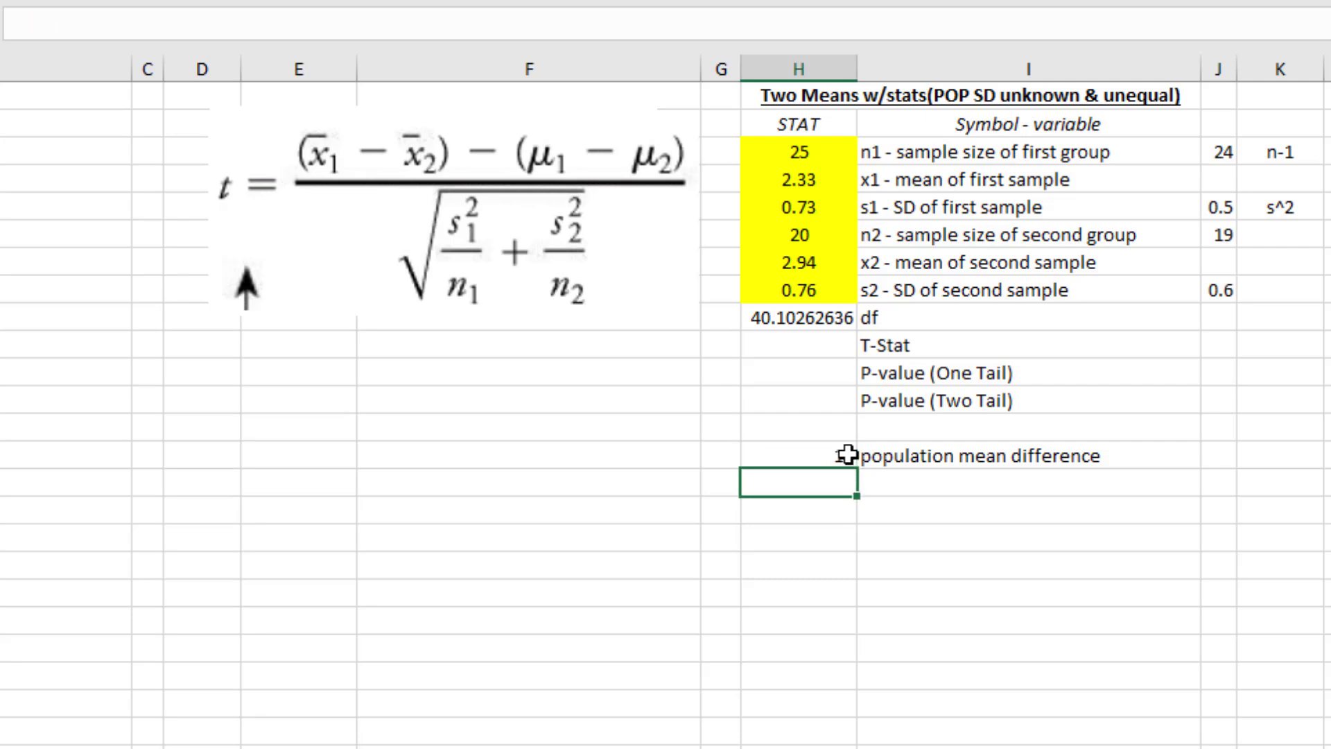
Step: Set the population mean difference in H35 to 0
left_click(782, 453)
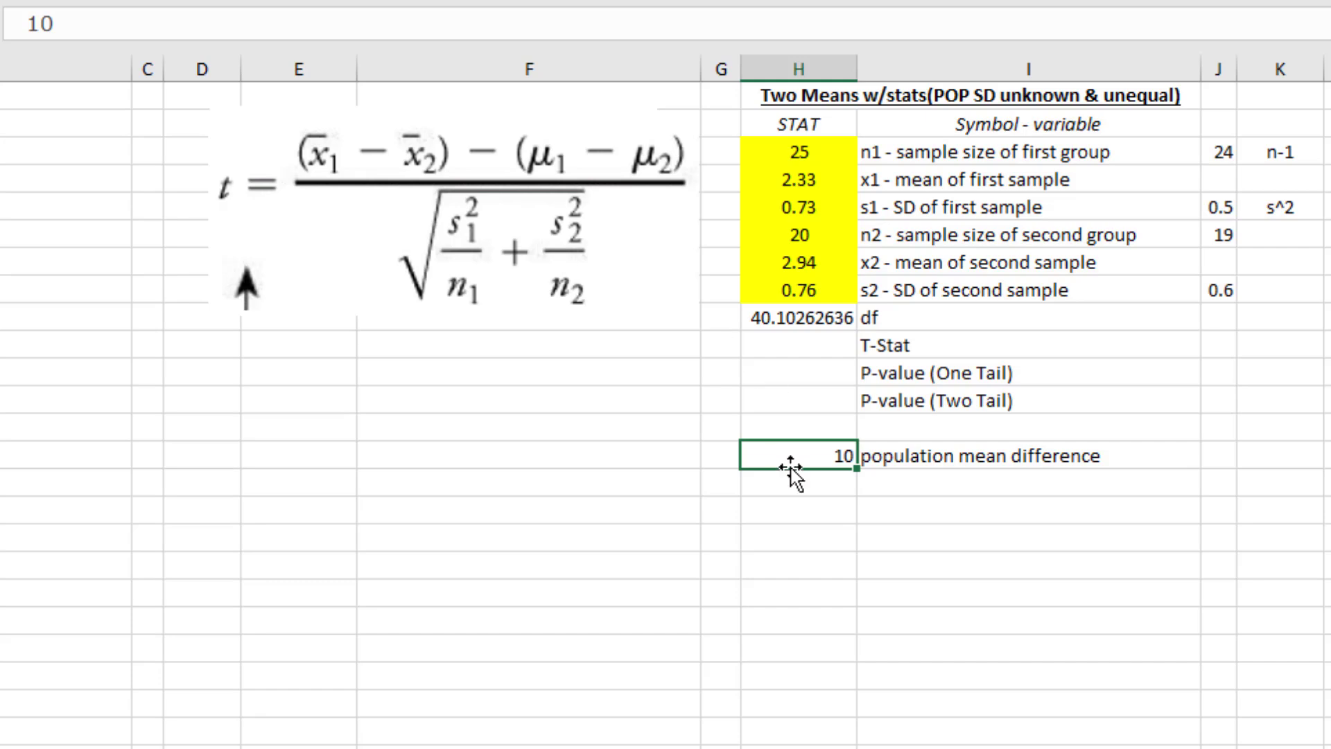
left_click(801, 350)
left_click(827, 451)
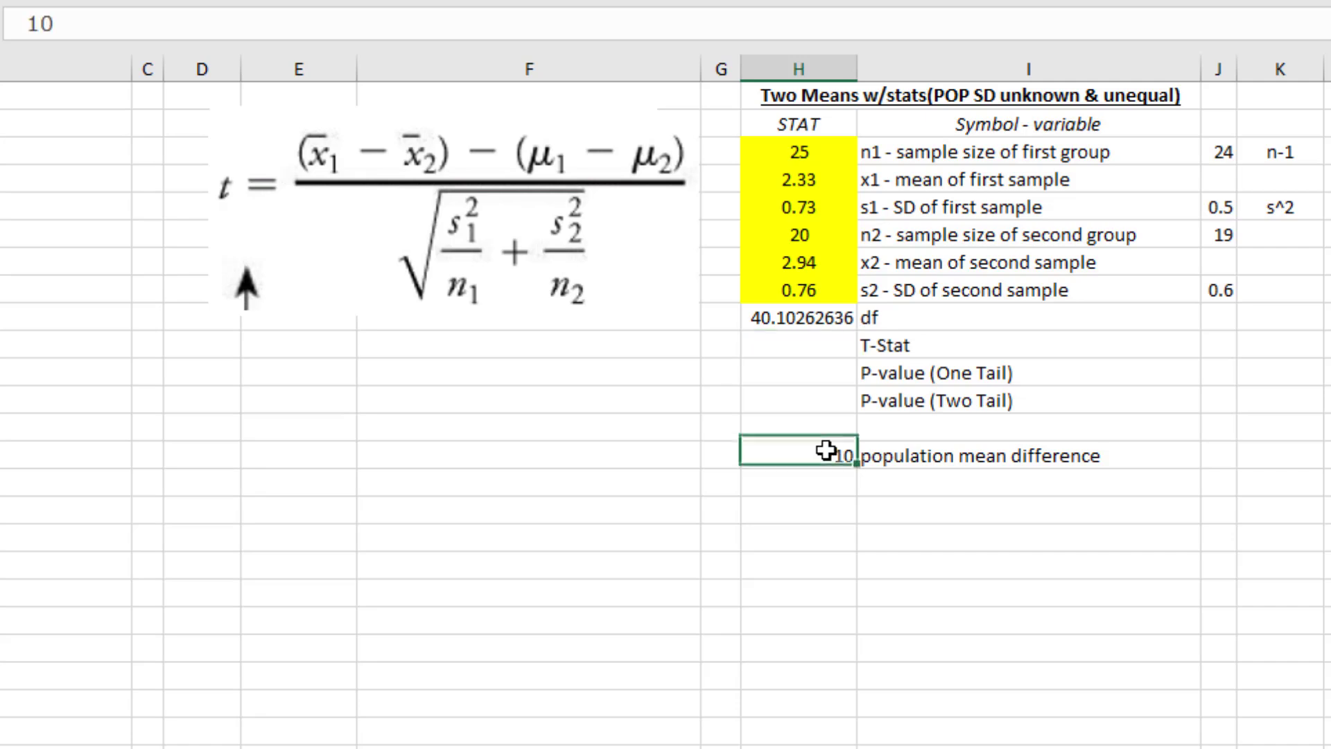
type("0")
key("Return")
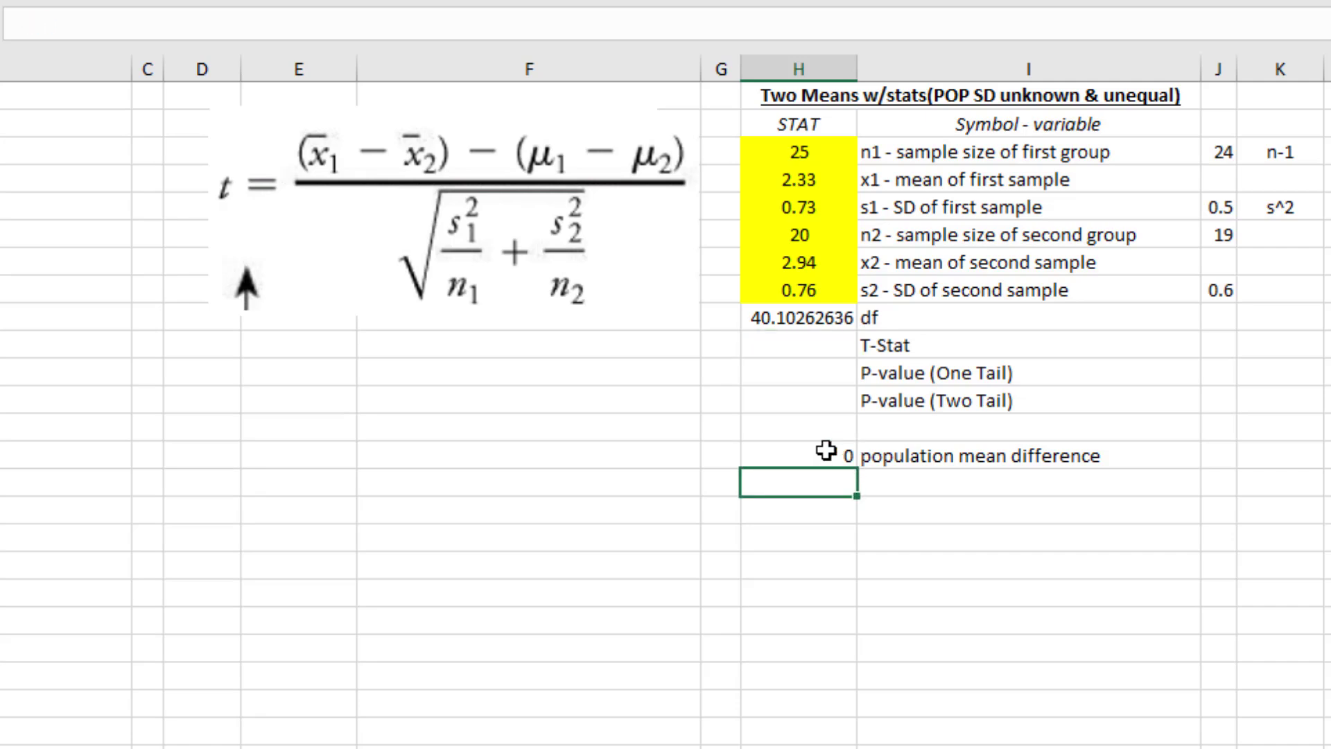
Step: Begin the T-Stat formula in H31 with the numerator =((H25-H28)-H35), the sample mean difference minus the population mean difference
left_click(818, 337)
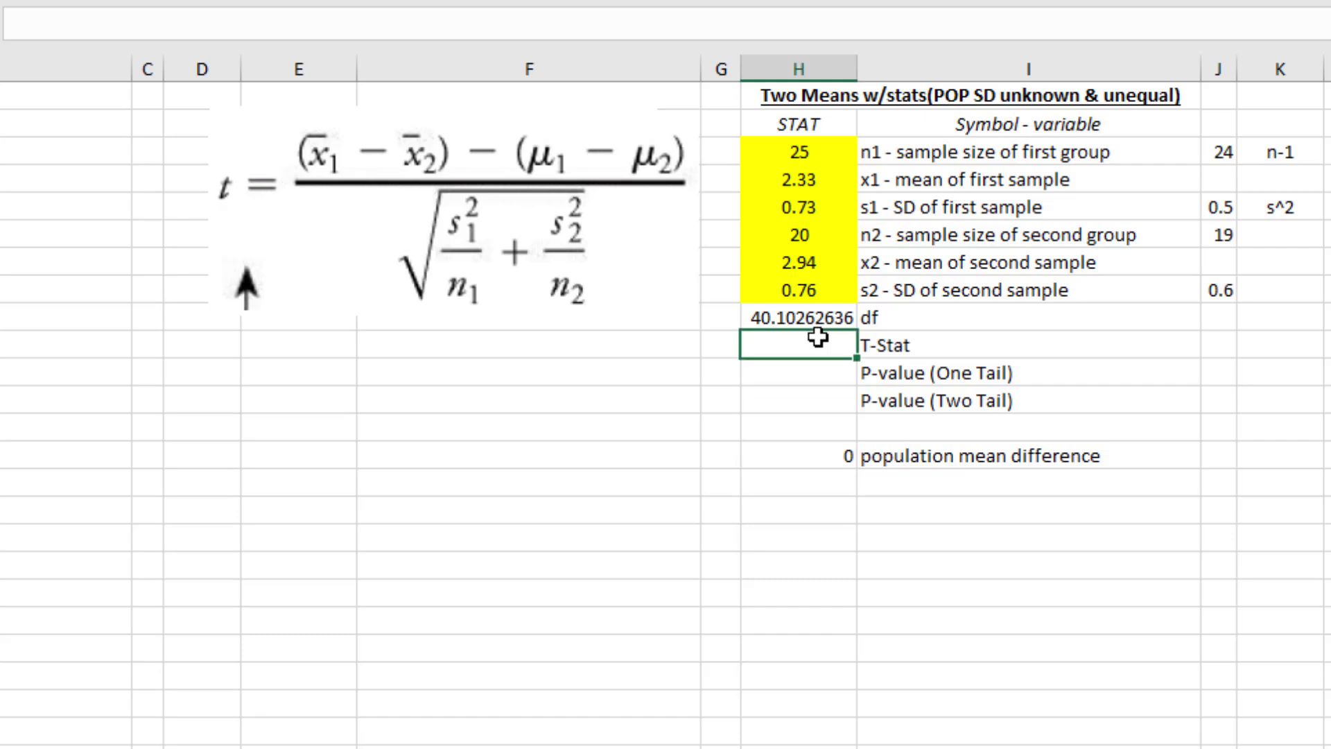
type("=(")
type("(")
left_click(811, 179)
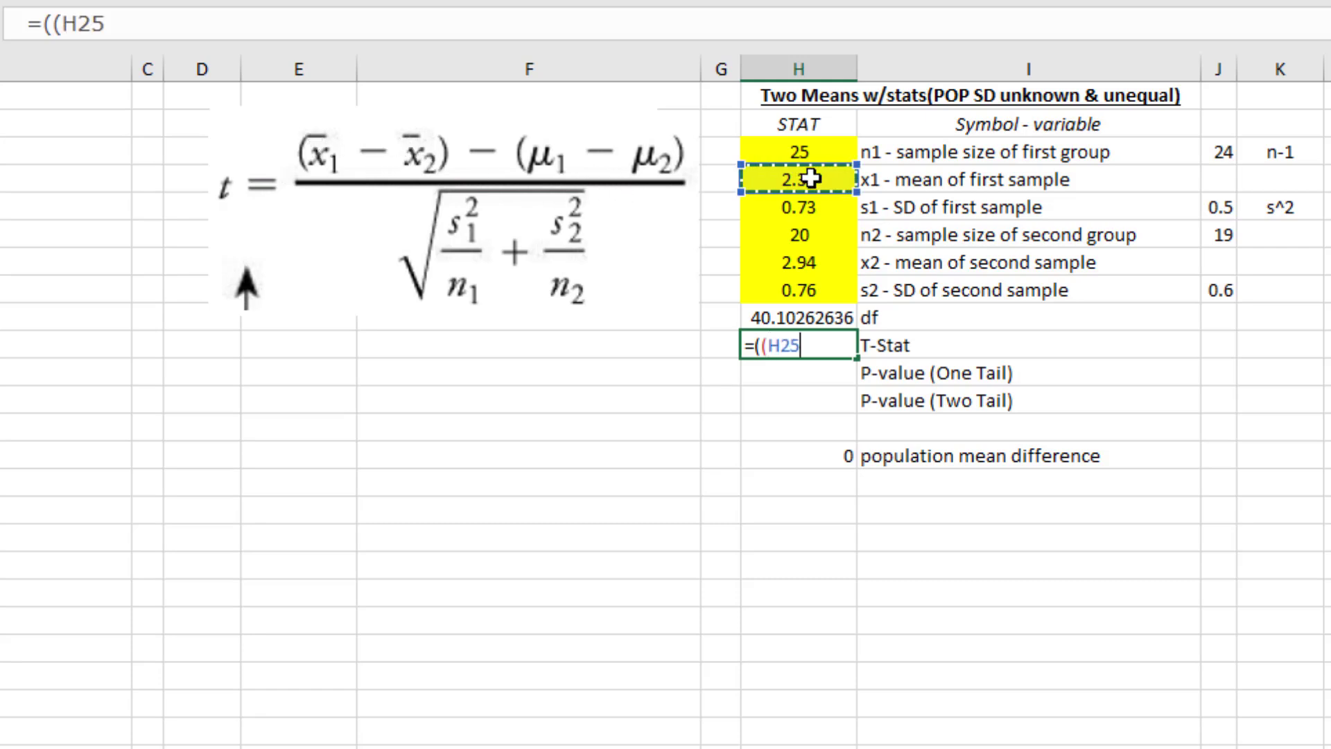
type("-")
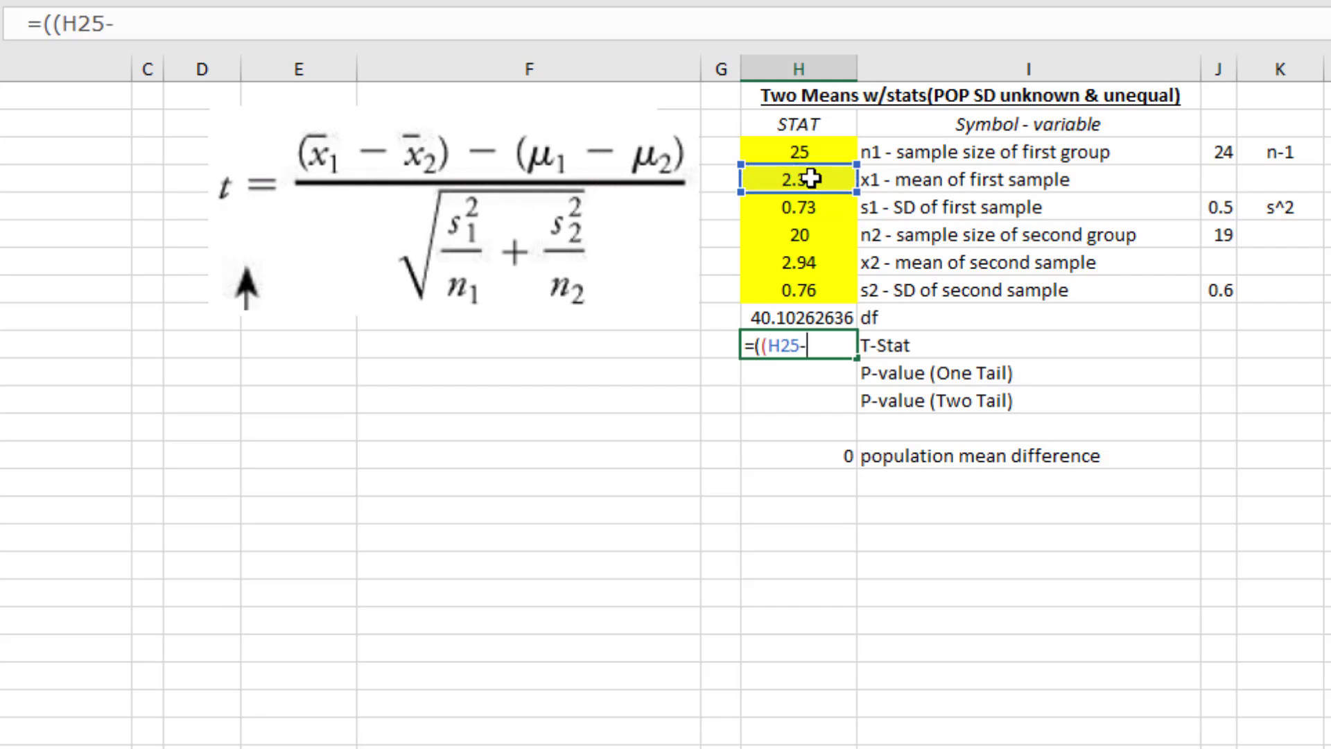
left_click(814, 261)
type(")-")
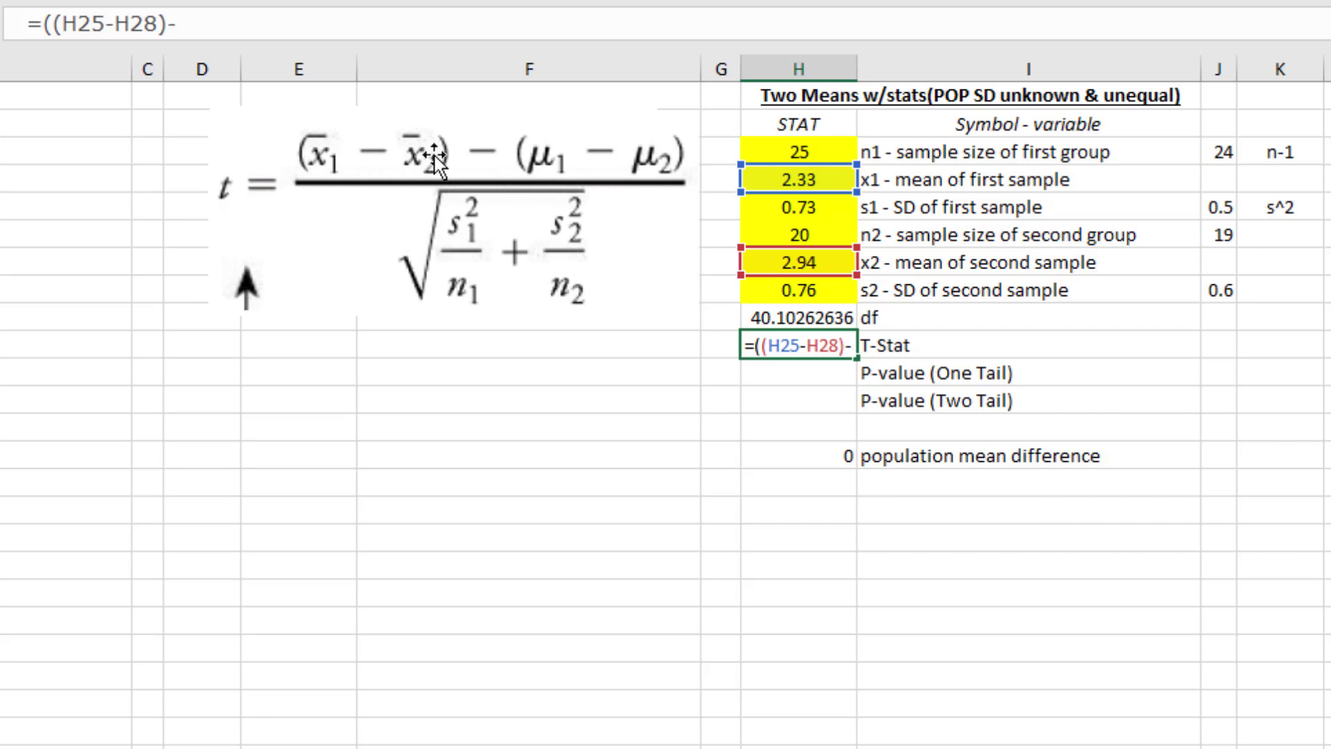
left_click(794, 453)
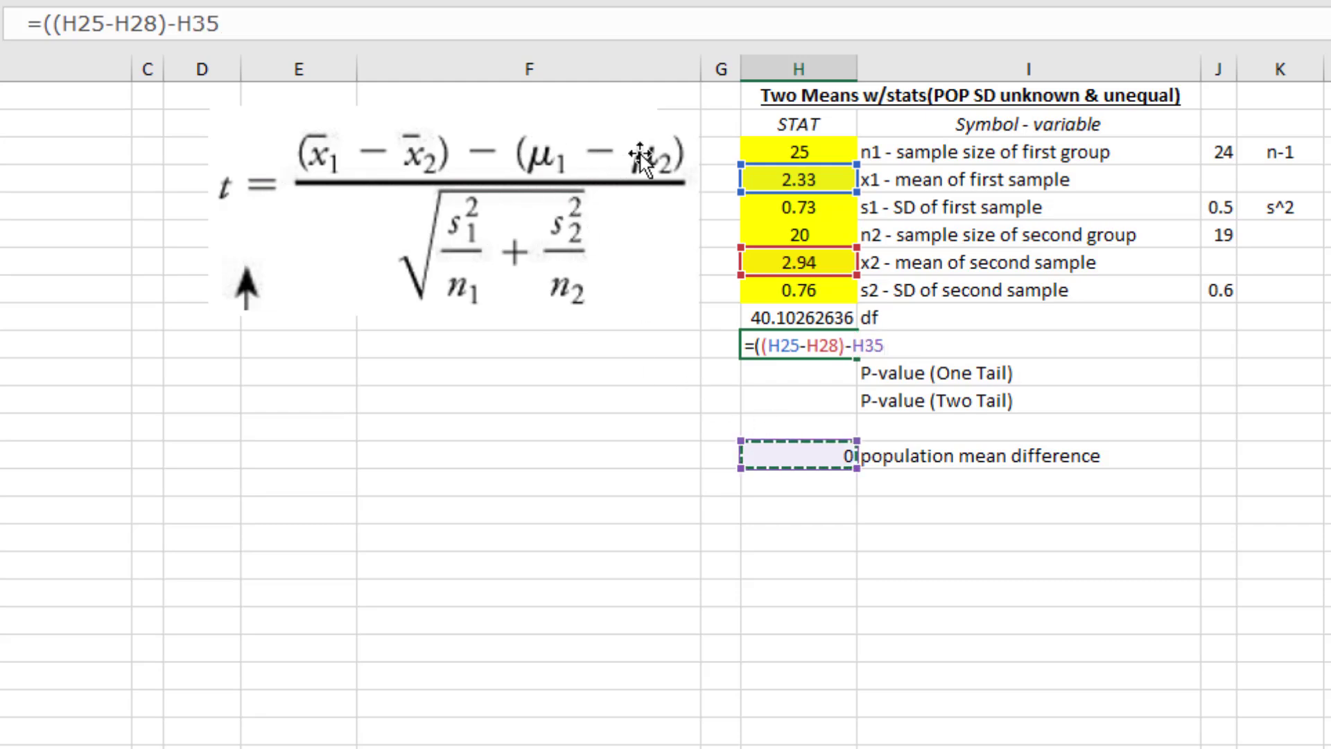
type(")")
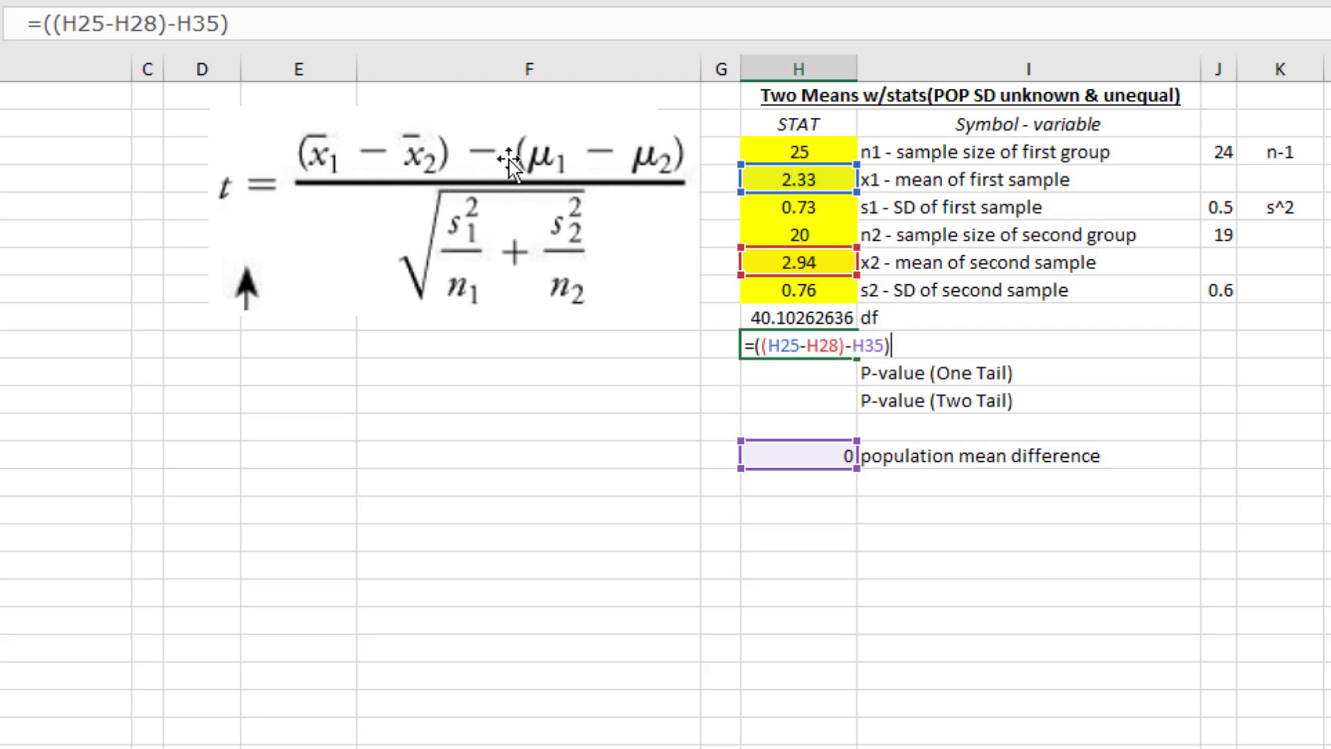
Step: Complete the T-Stat formula in H31 by dividing the numerator by SQRT(J26/H24+J29/H27)
type("/SQ")
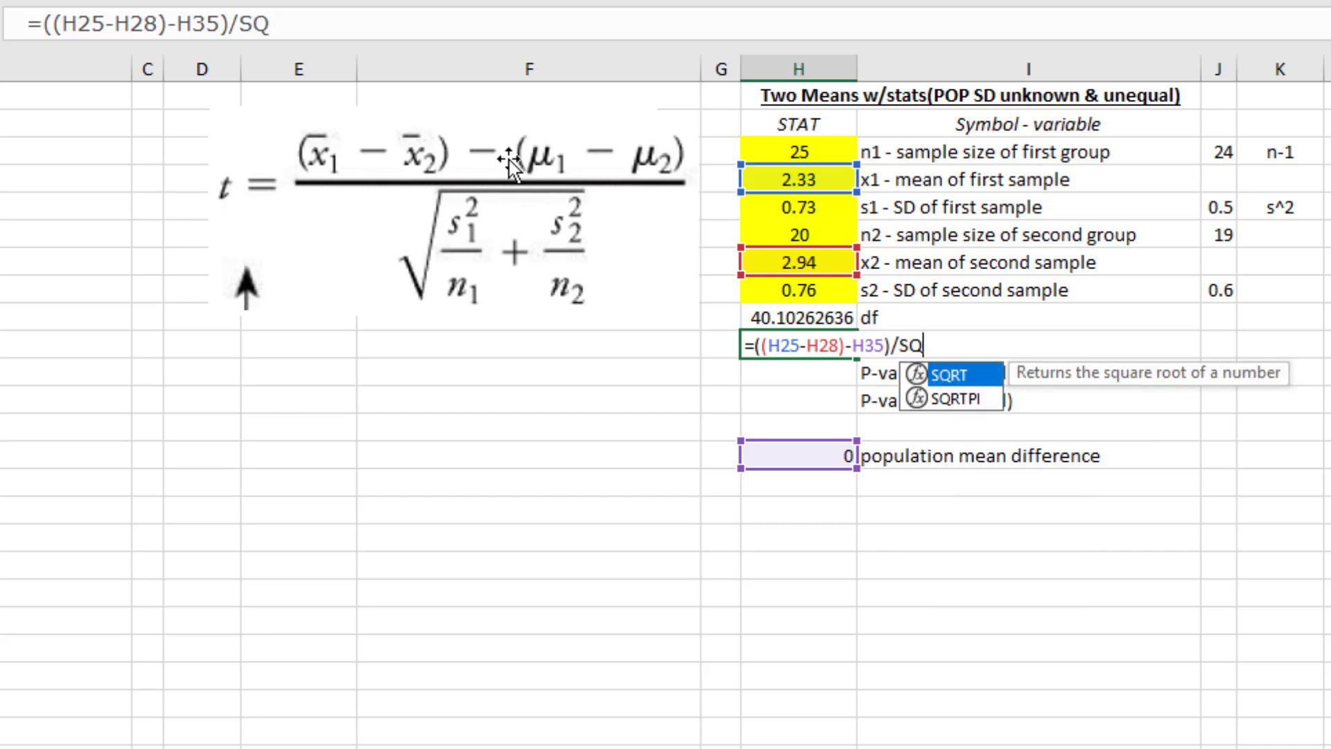
type("RT(")
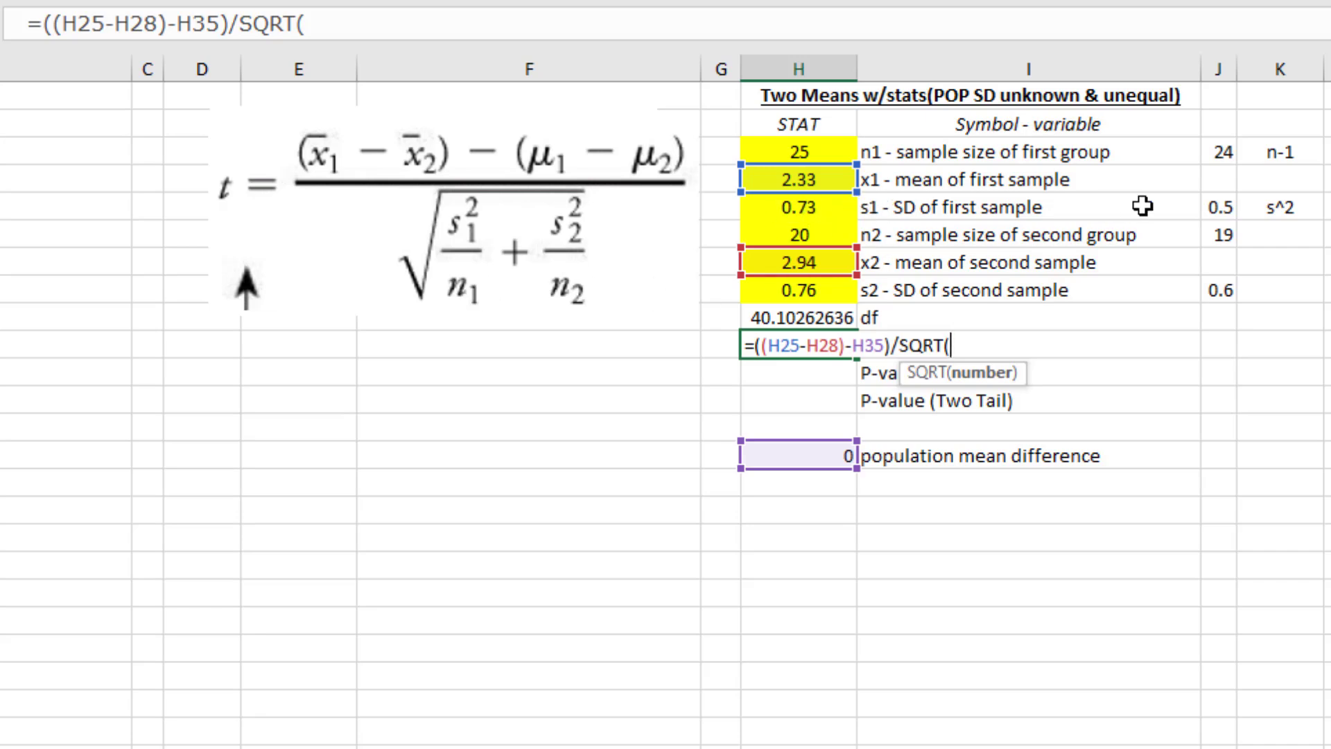
left_click(1219, 207)
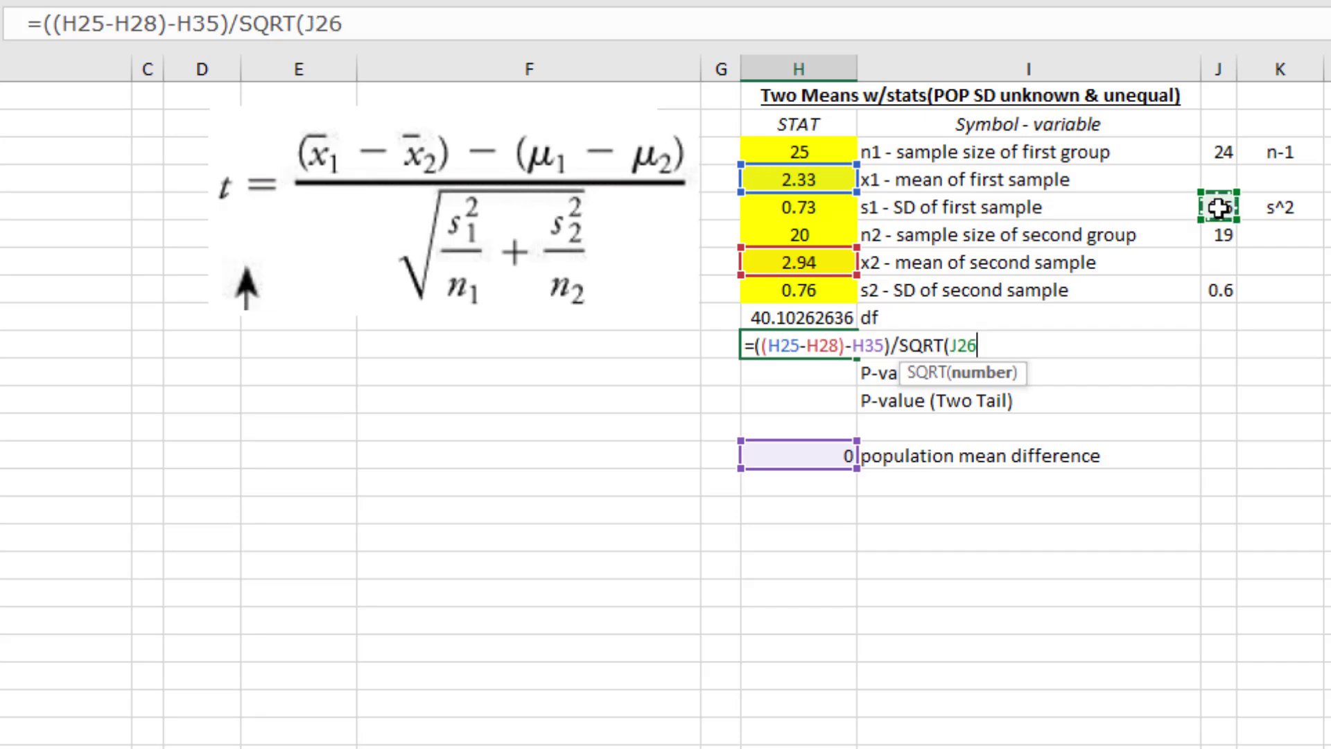
type("/")
left_click(811, 152)
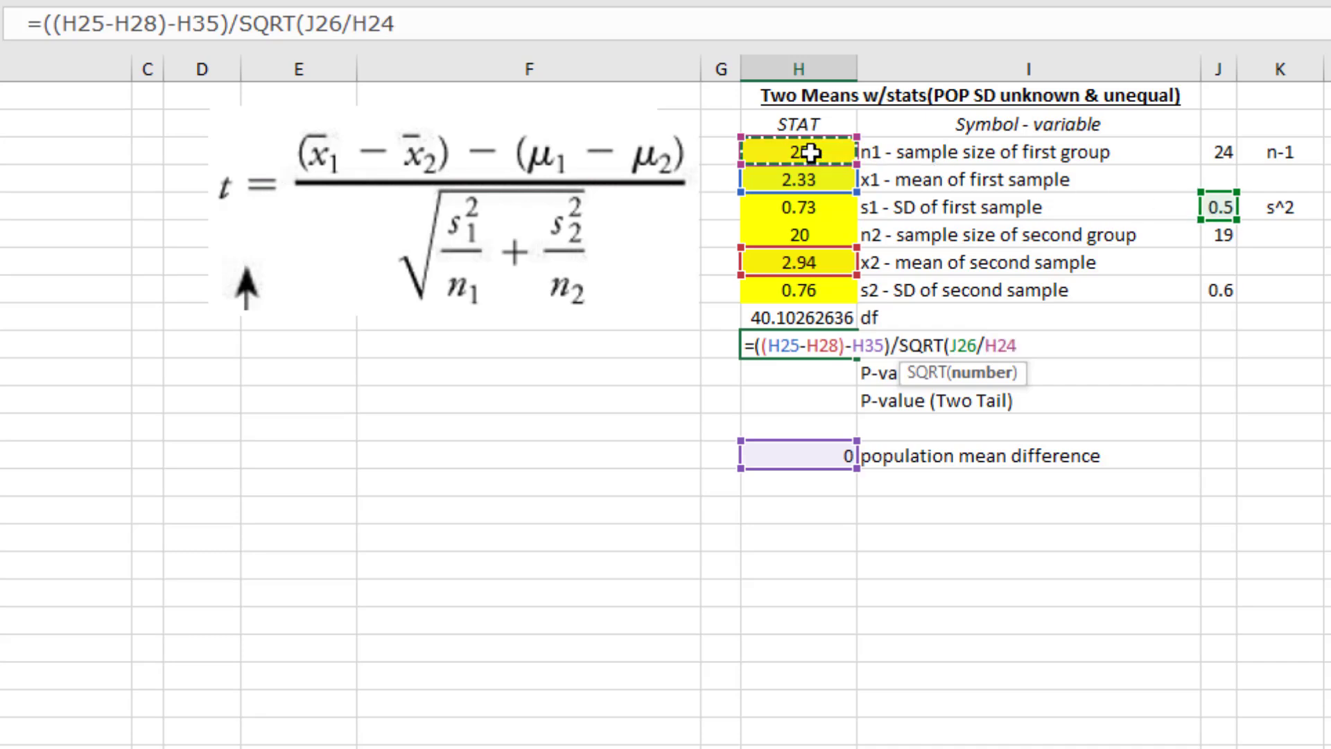
type("+")
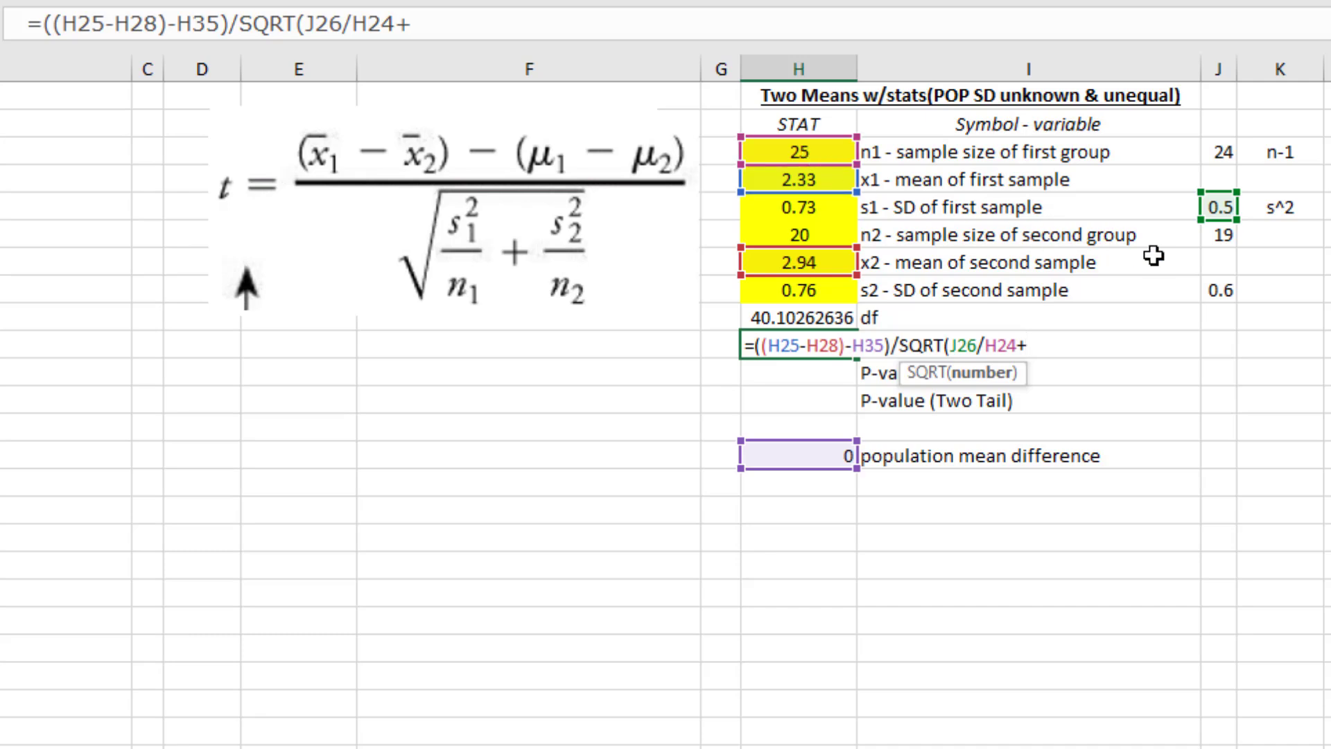
left_click(1223, 291)
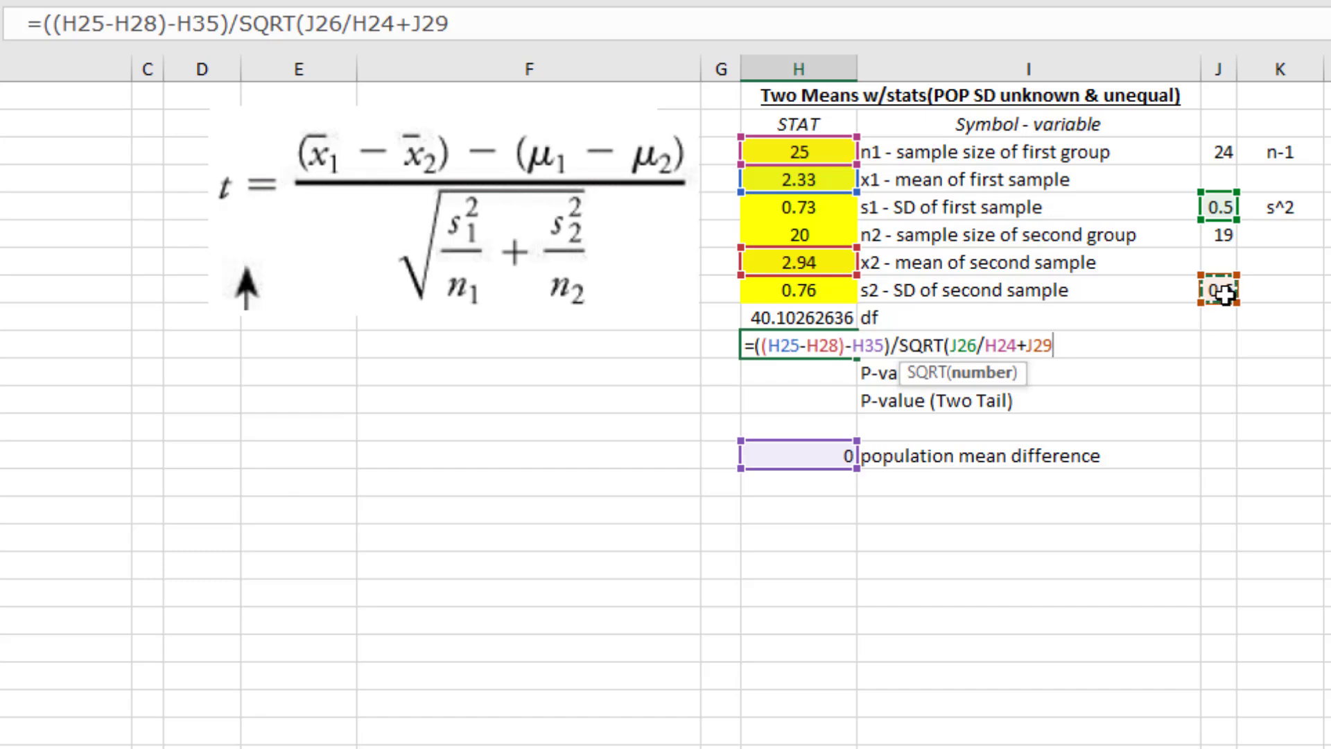
type("/")
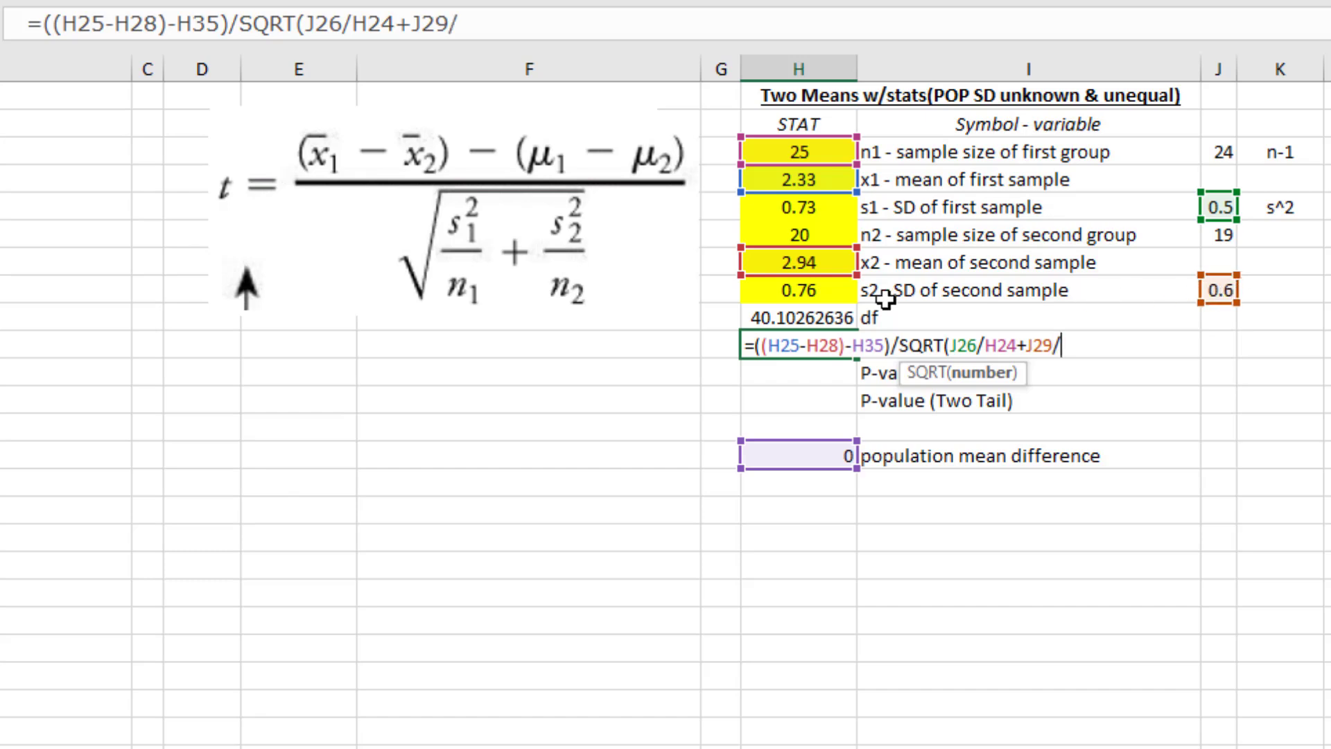
left_click(801, 236)
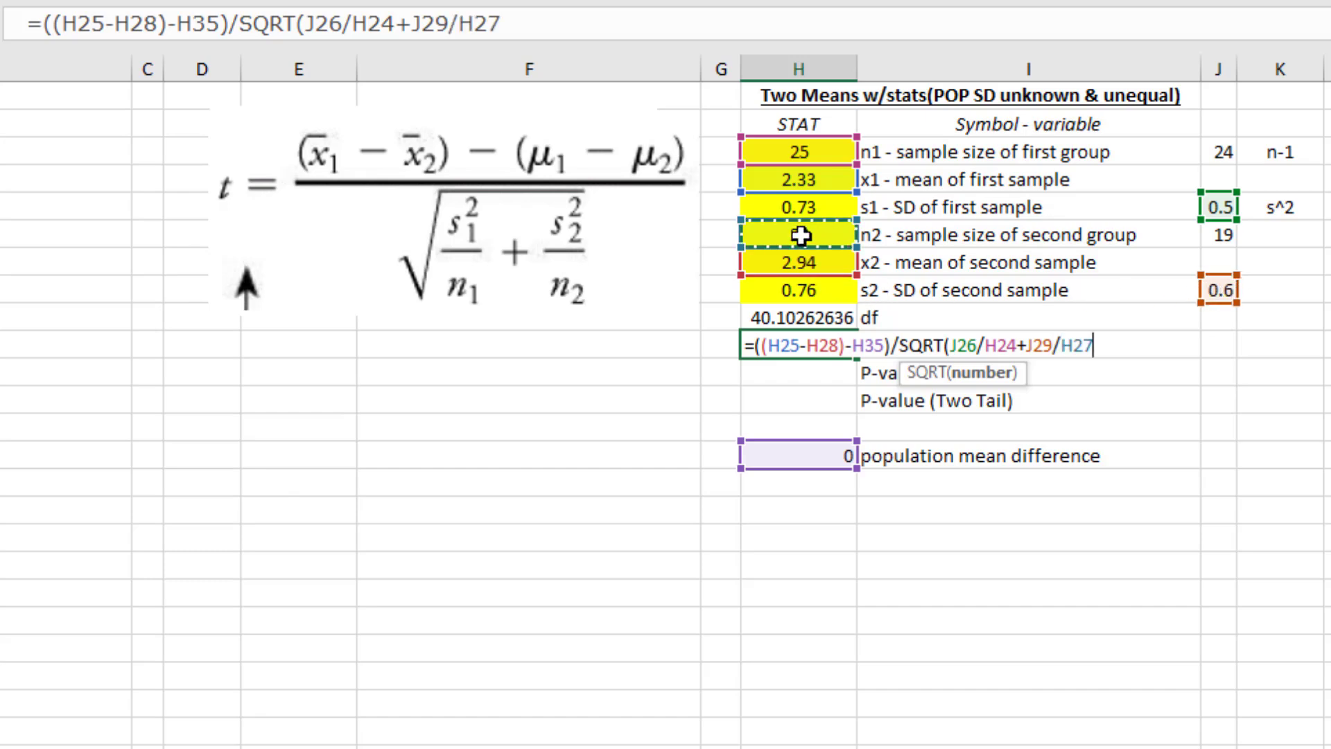
type(")")
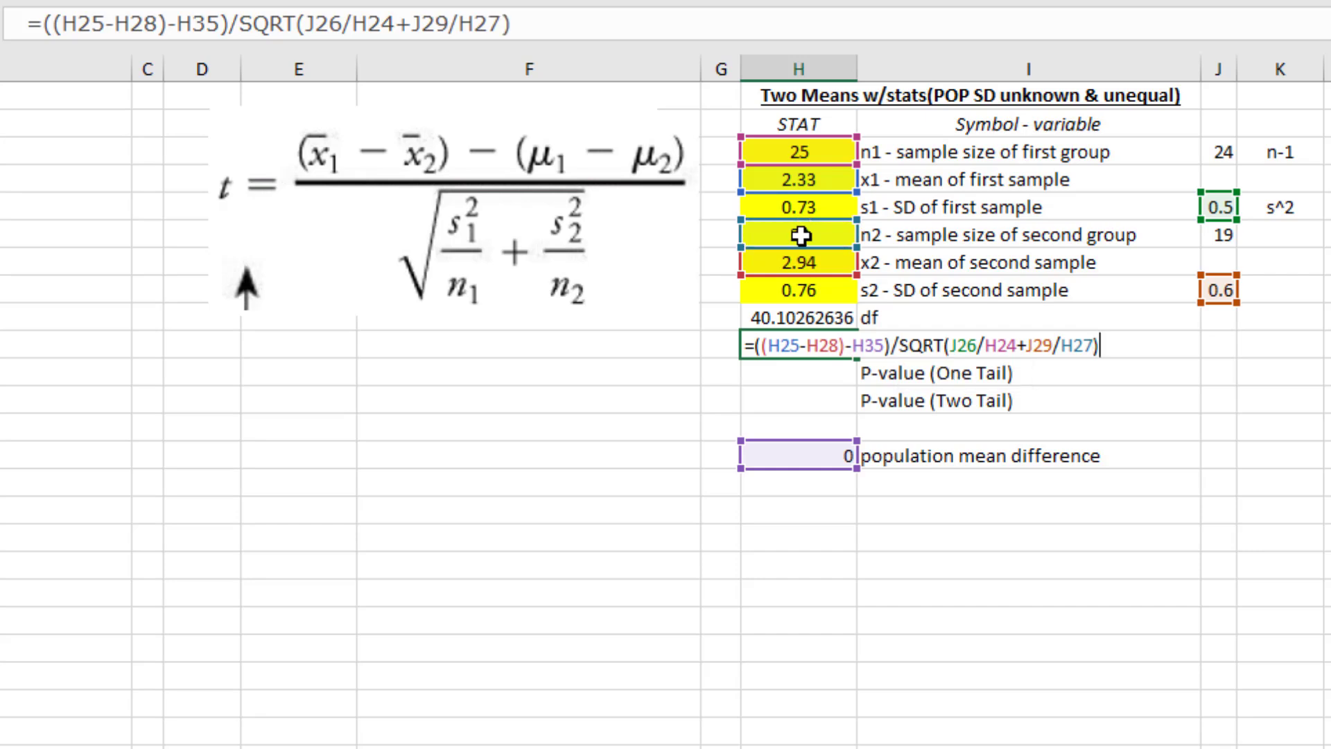
key("Return")
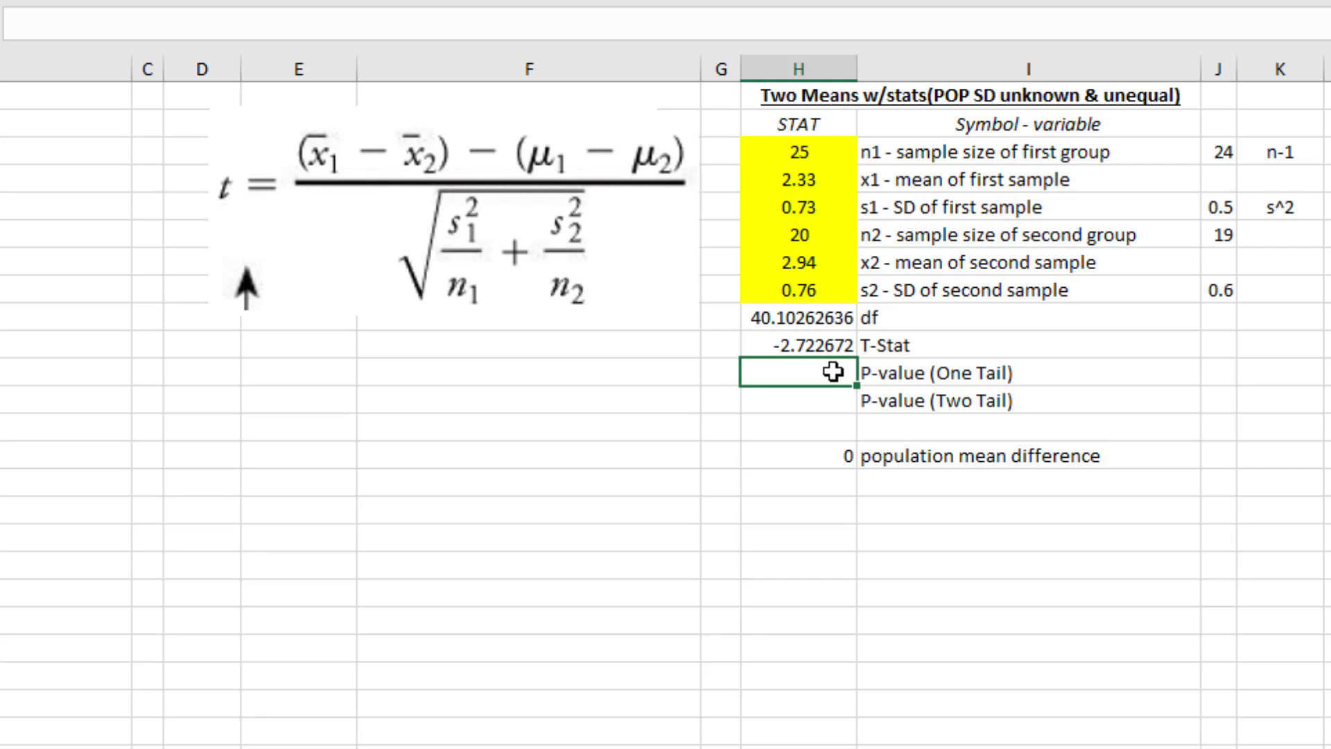
Step: Begin the one-tail P-value formula in H32 with the T.DIST.RT function
type("=t")
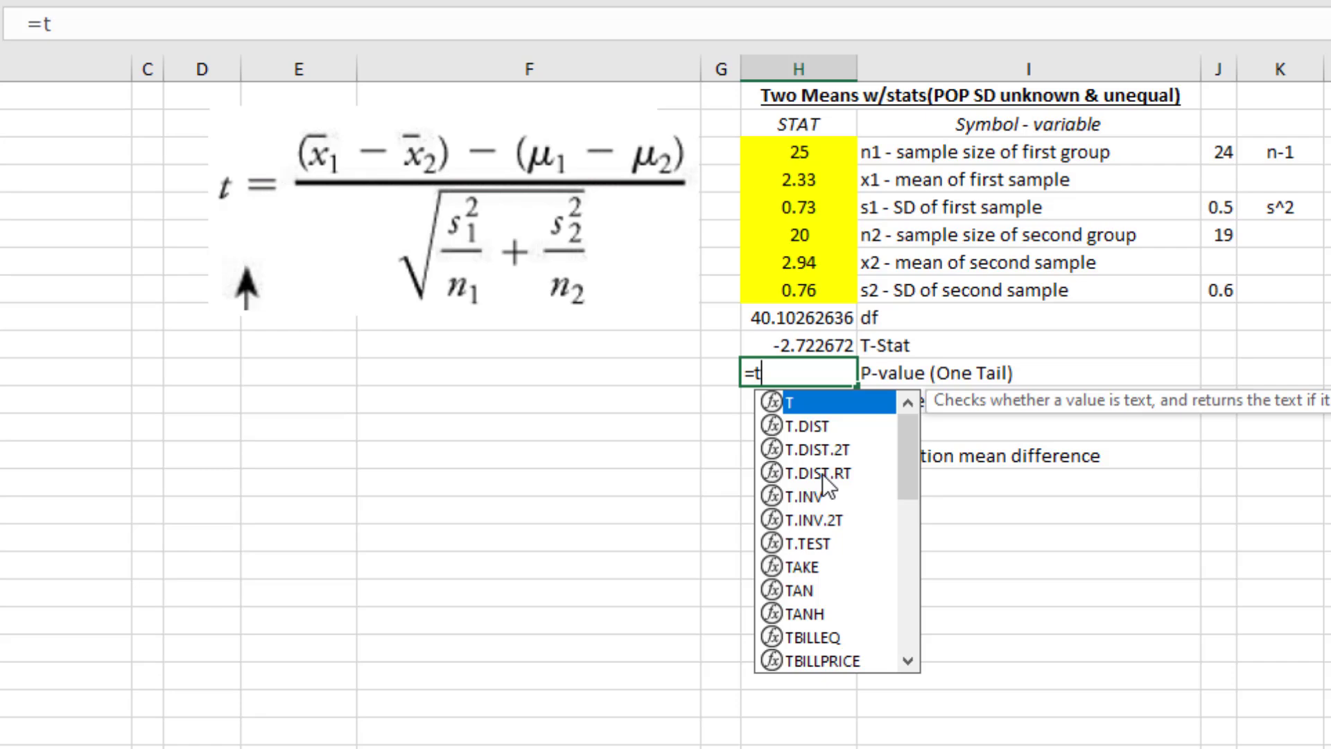
key("BackSpace")
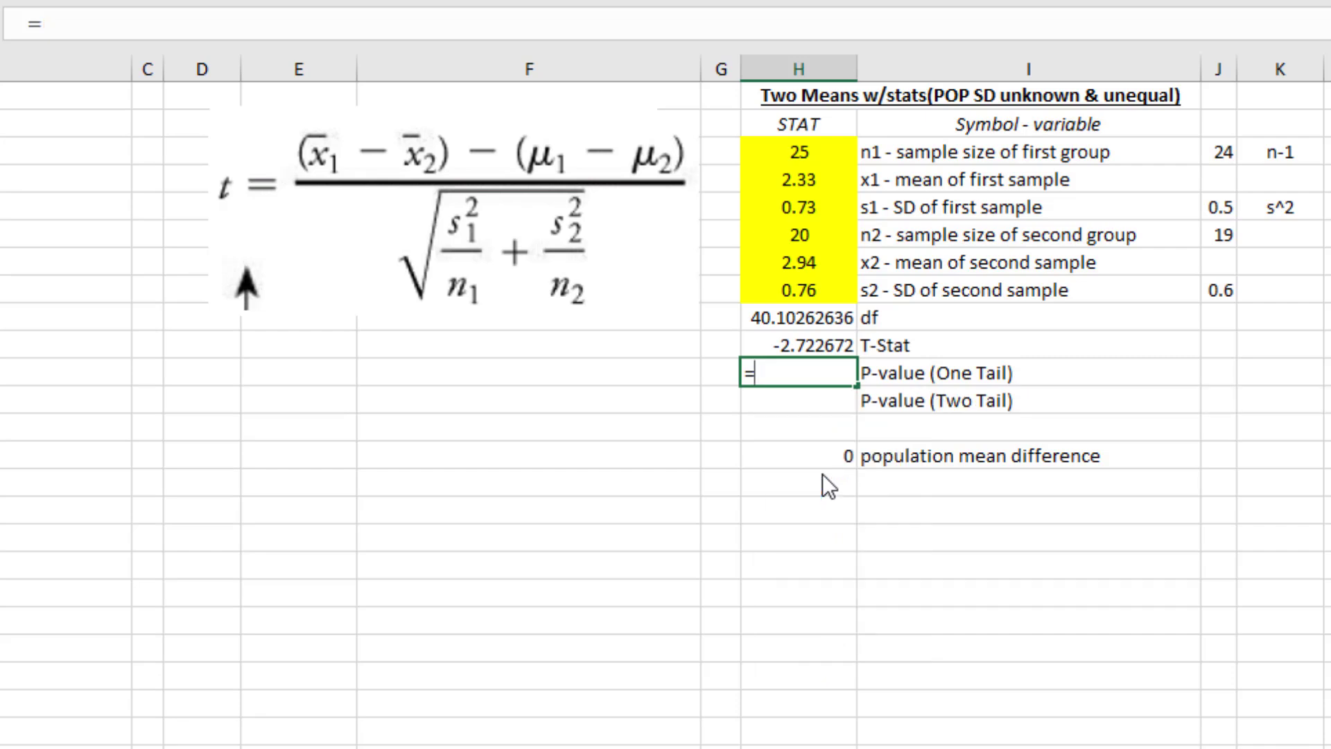
type("1-t")
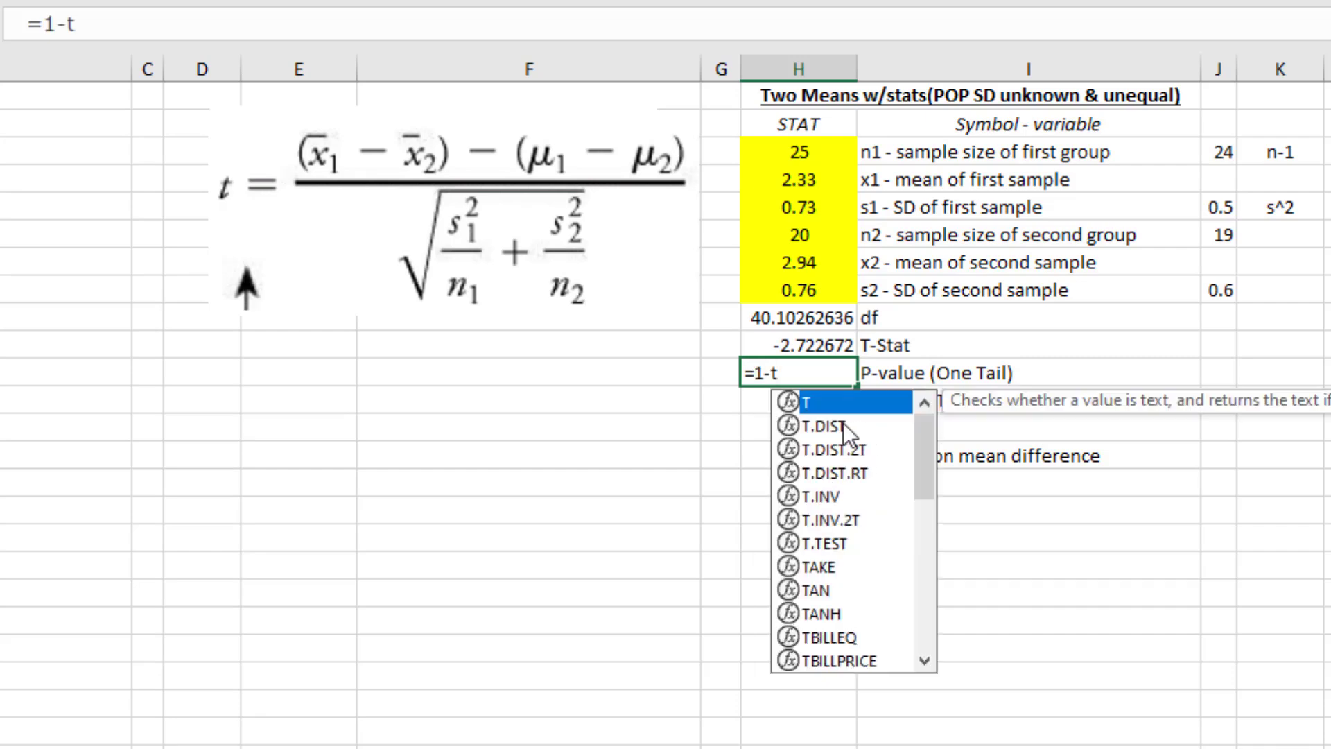
key("BackSpace")
key("BackSpace")
key("BackSpace")
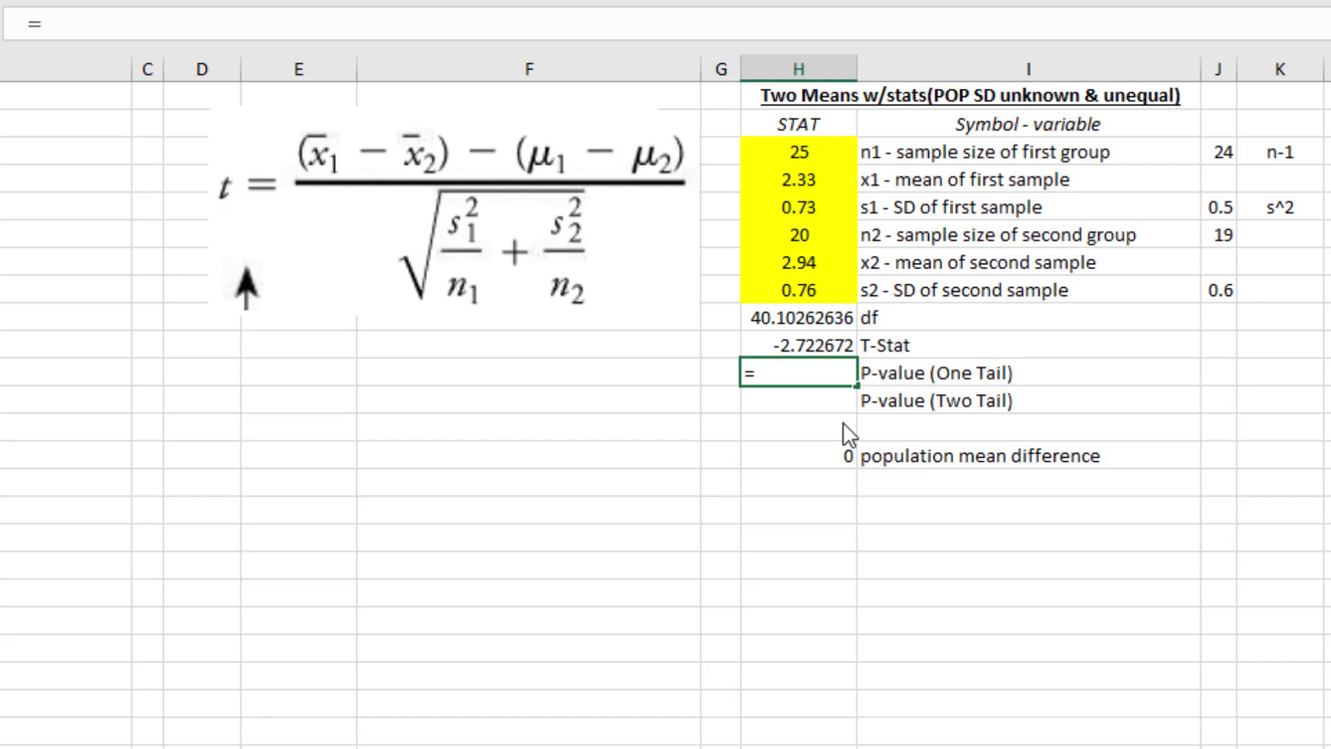
type("t")
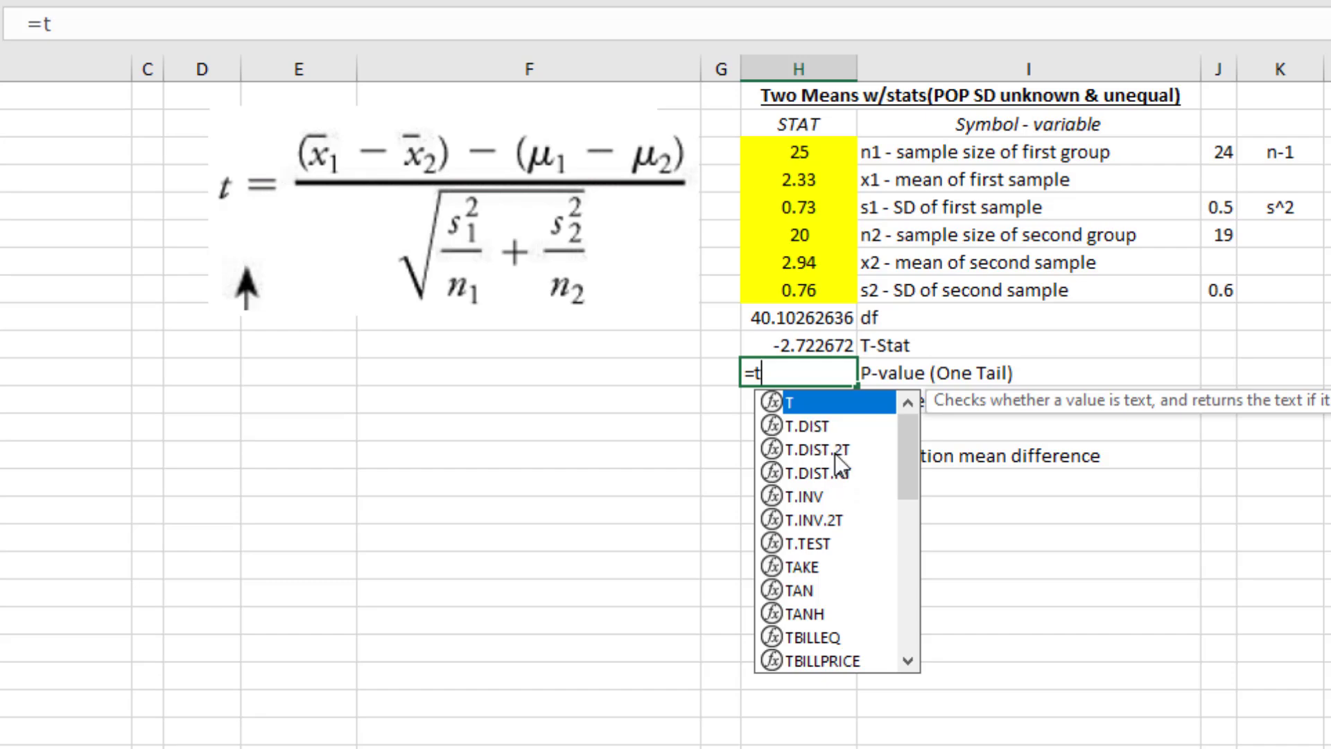
double_click(838, 473)
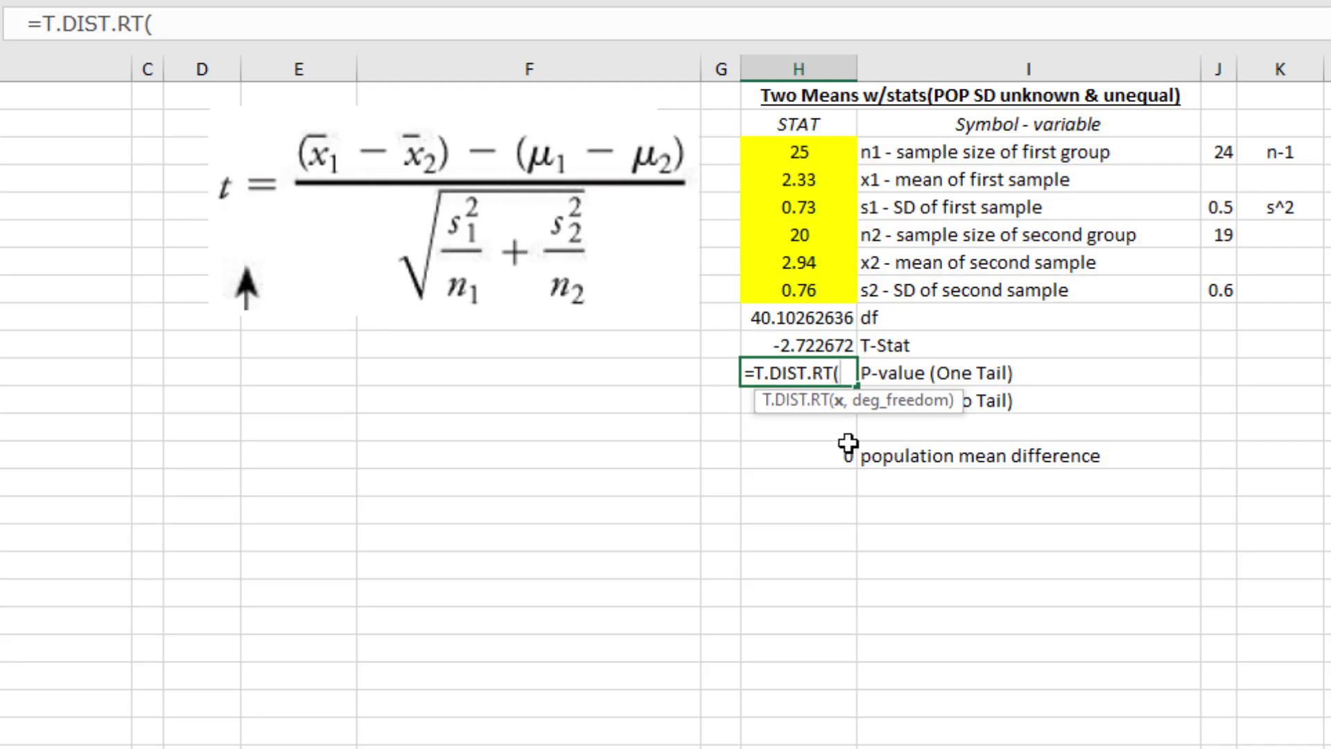
Step: Complete the T.DIST.RT formula in H32 with abs(H31) as x and H30 as the degrees of freedom
type("abs(")
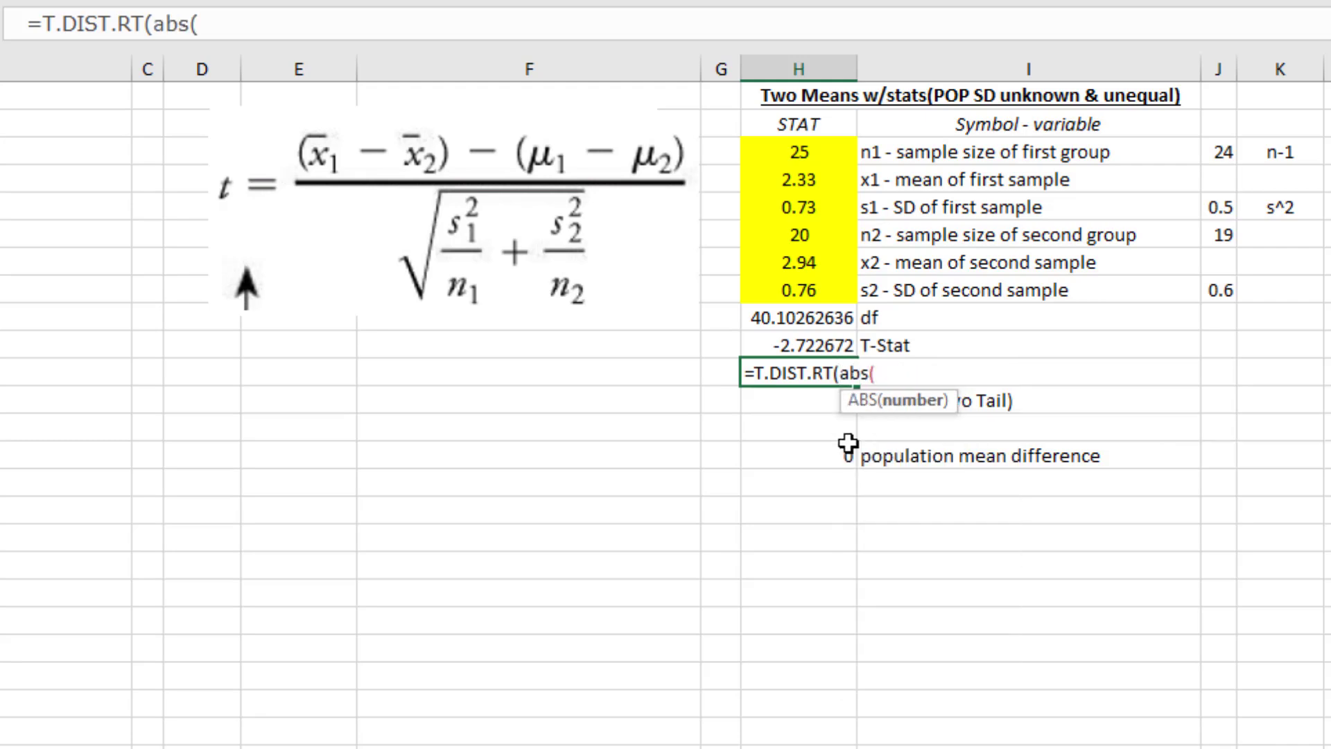
left_click(823, 341)
type(")")
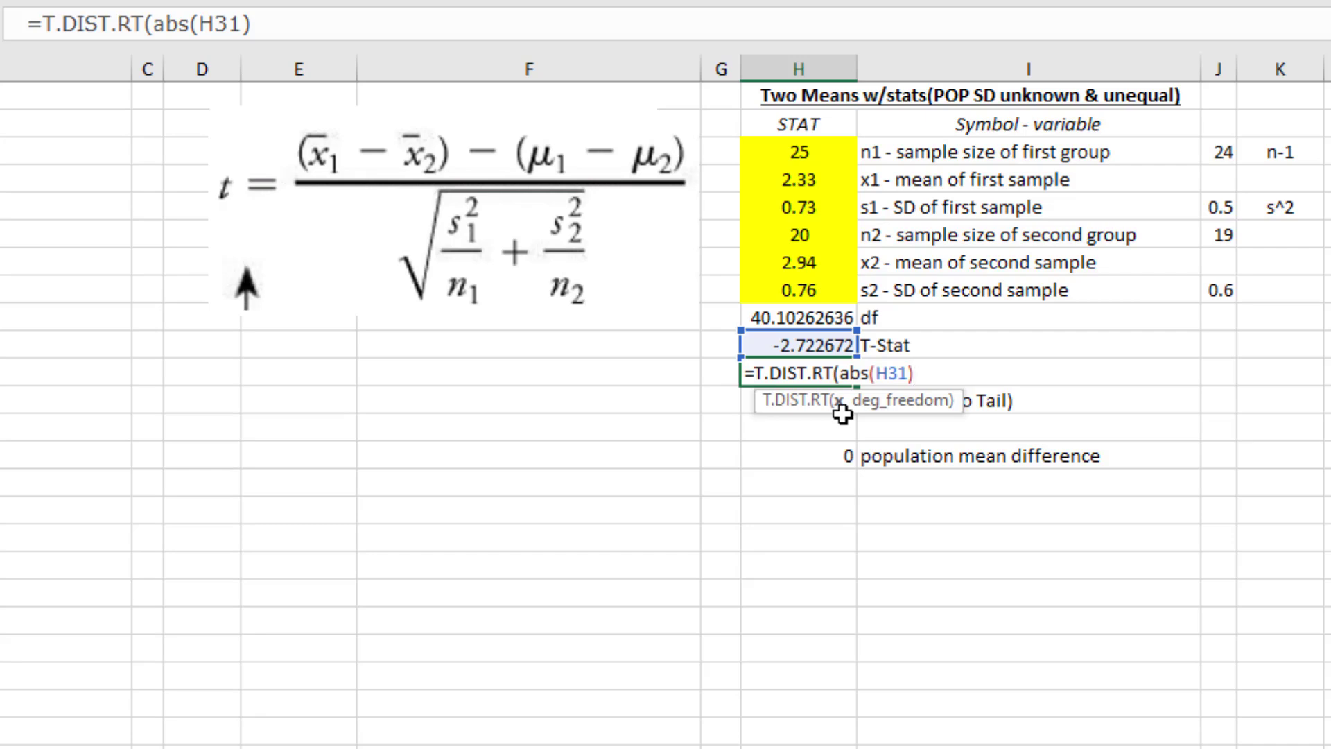
type(",")
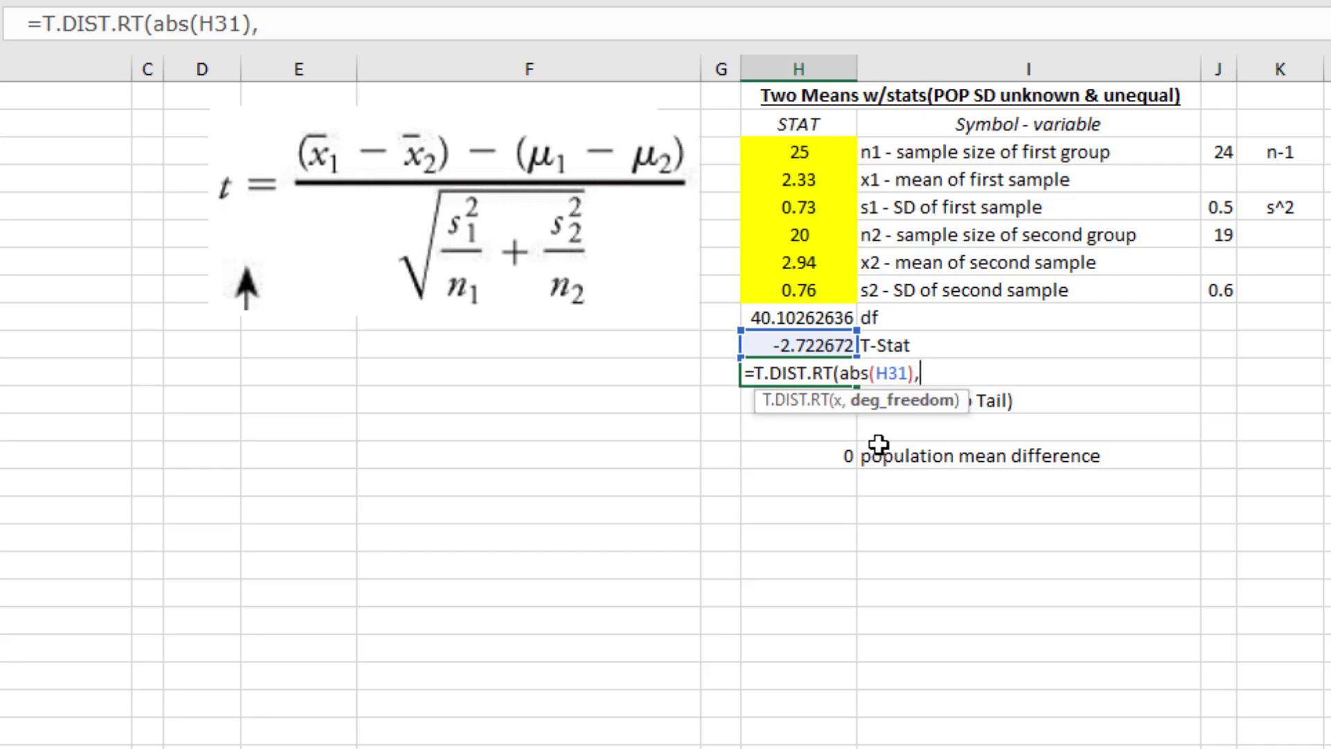
left_click(818, 317)
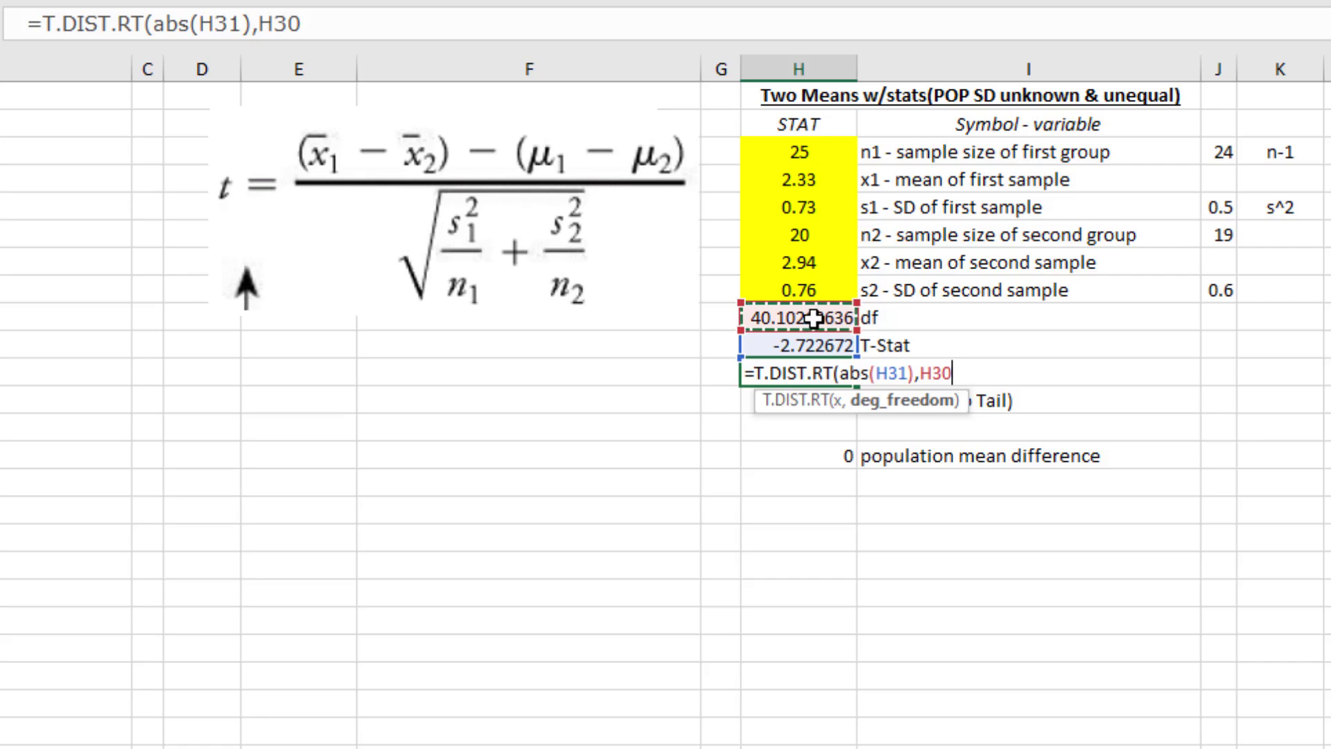
type(")")
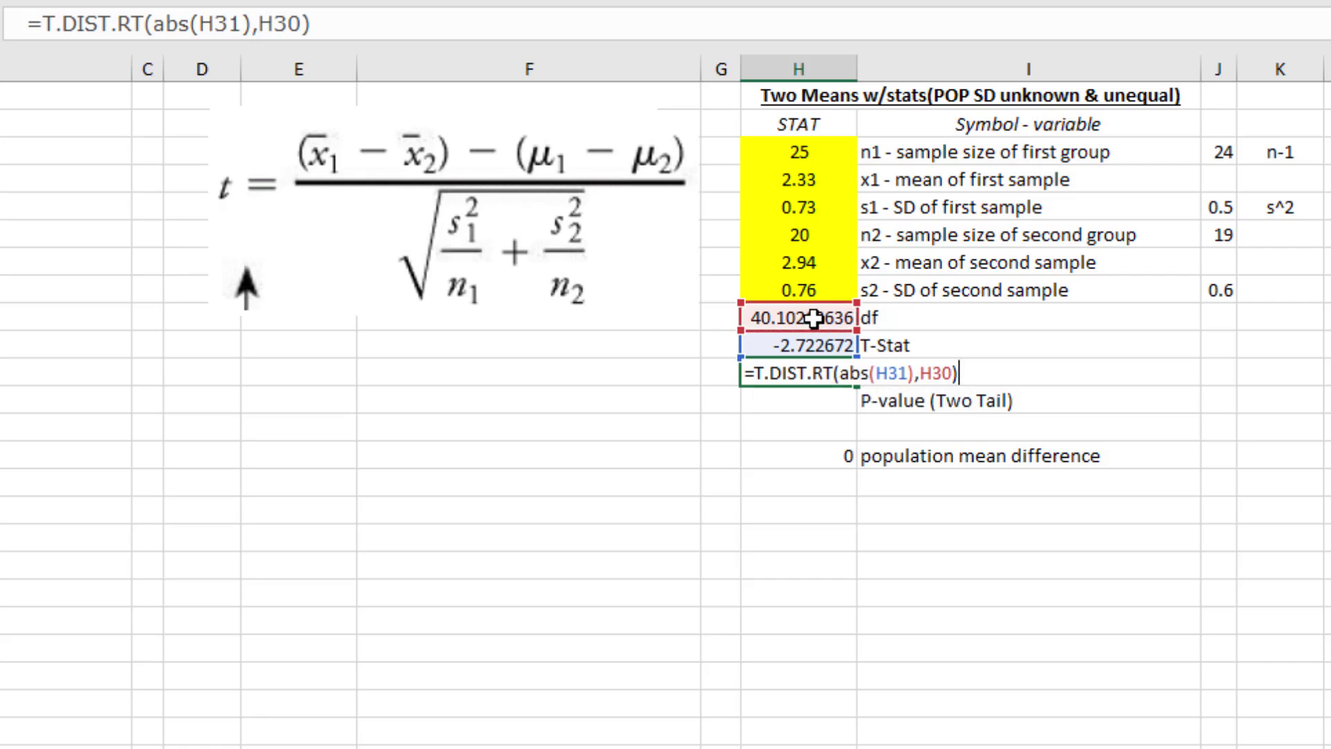
key("Return")
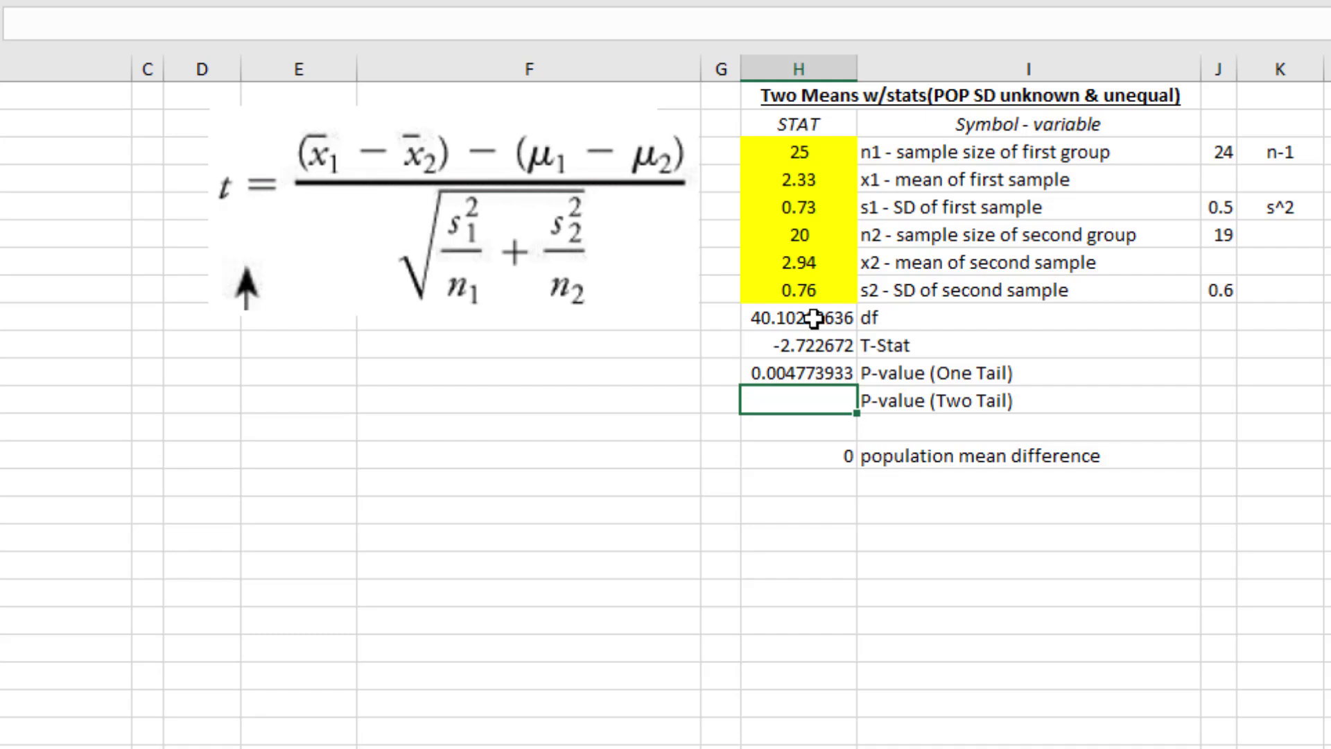
Step: Calculate the two-tail P-value in H33 with the formula =H32*2
type("=")
left_click(818, 372)
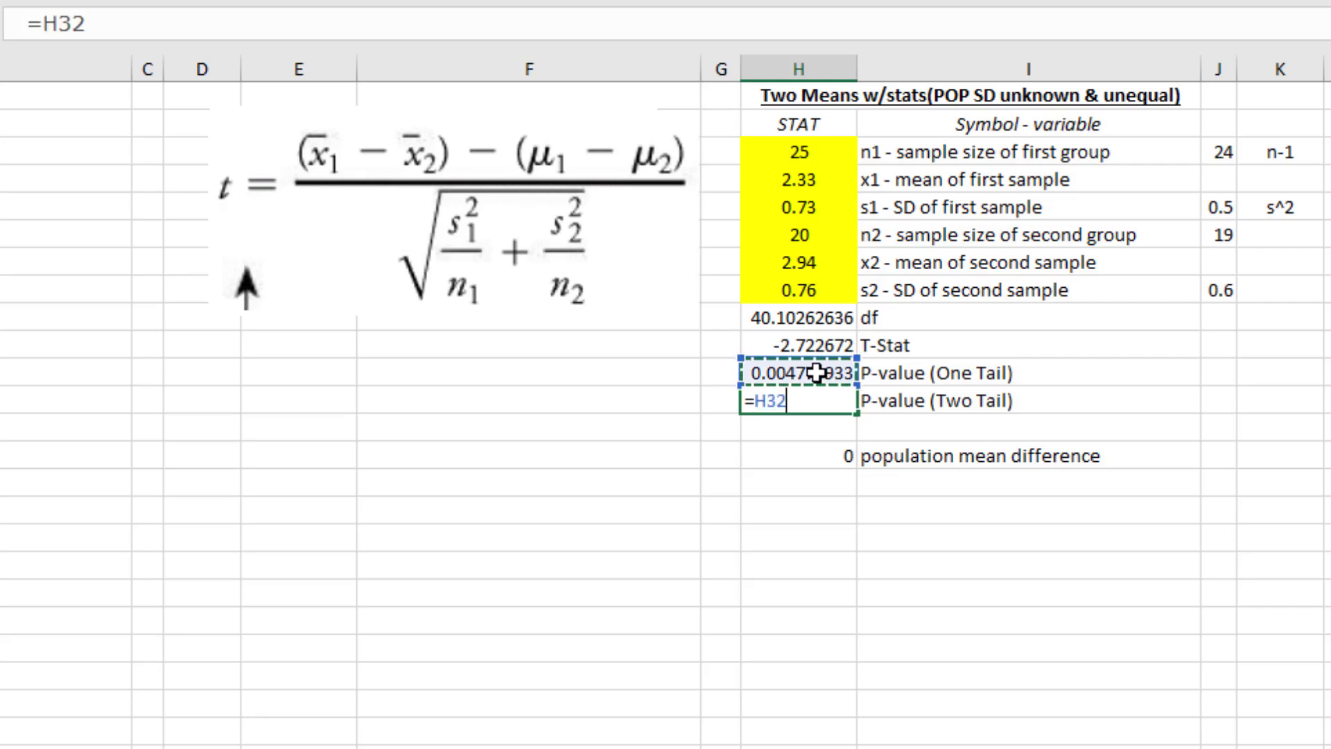
type("*2")
key("Return")
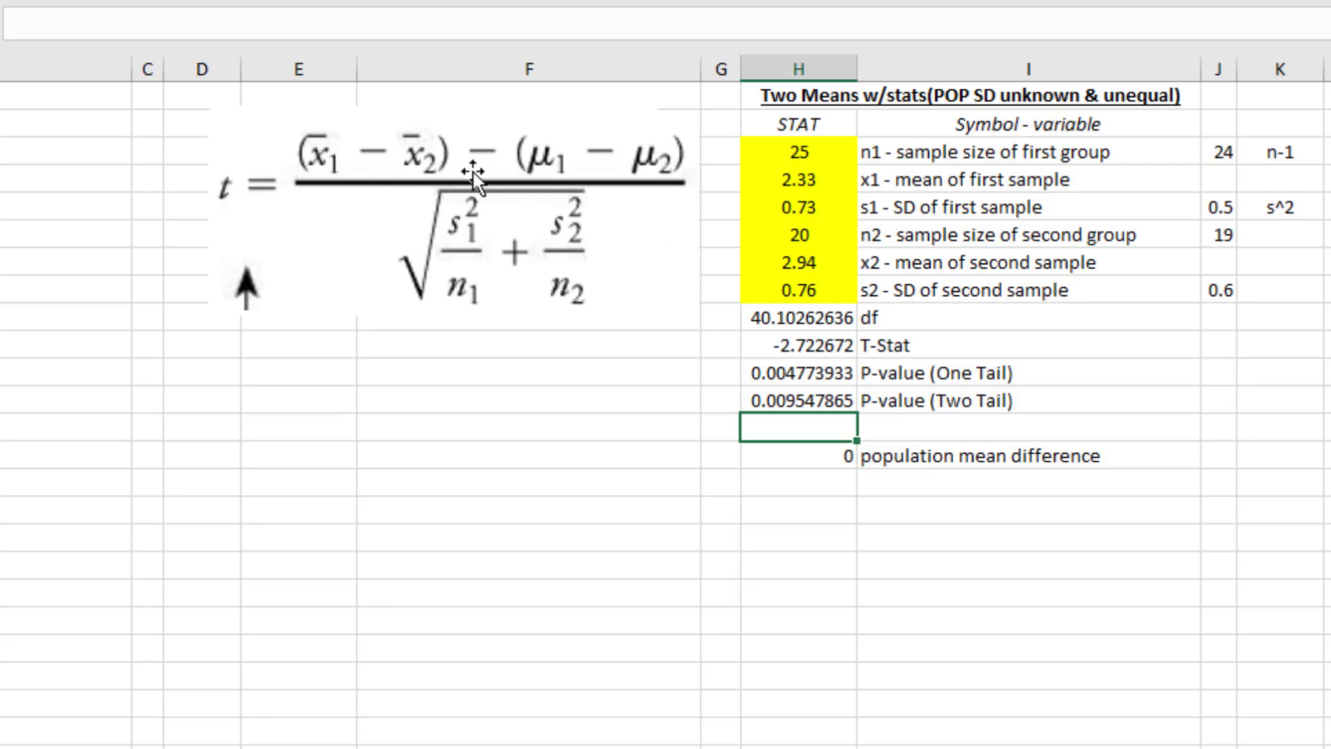
Step: Move the t-statistic formula picture slightly up and to the left, so it starts in column D
left_click_drag(475, 188, 503, 176)
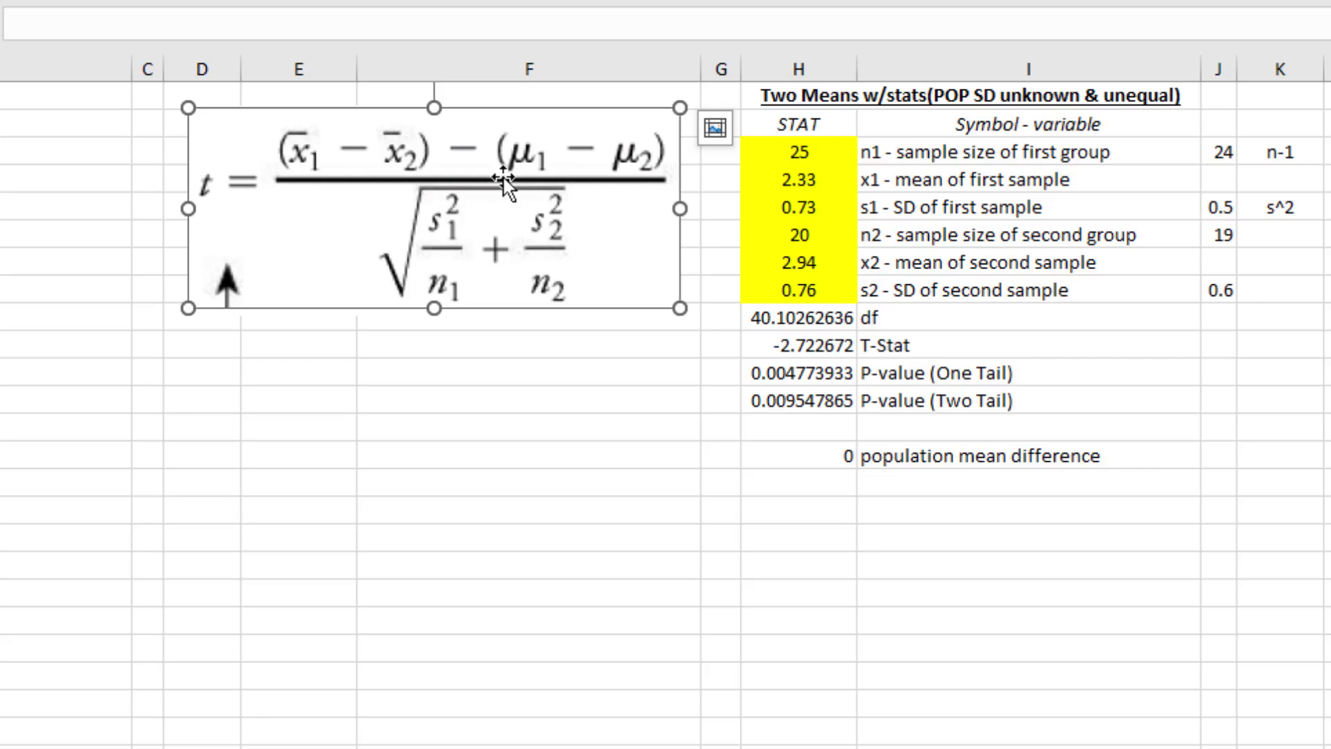